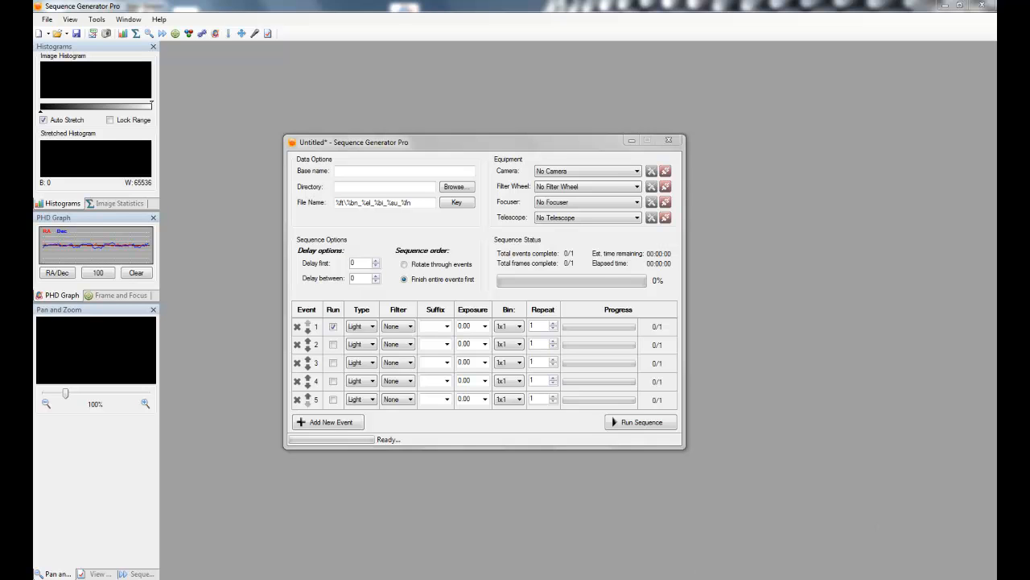
Step: Review the Elbrus Setup instructions and the Elbrus parameters illustration in Sequence Generator.pdf in Foxit Reader
{"action": "left_click", "coordinate": [298, 579]}
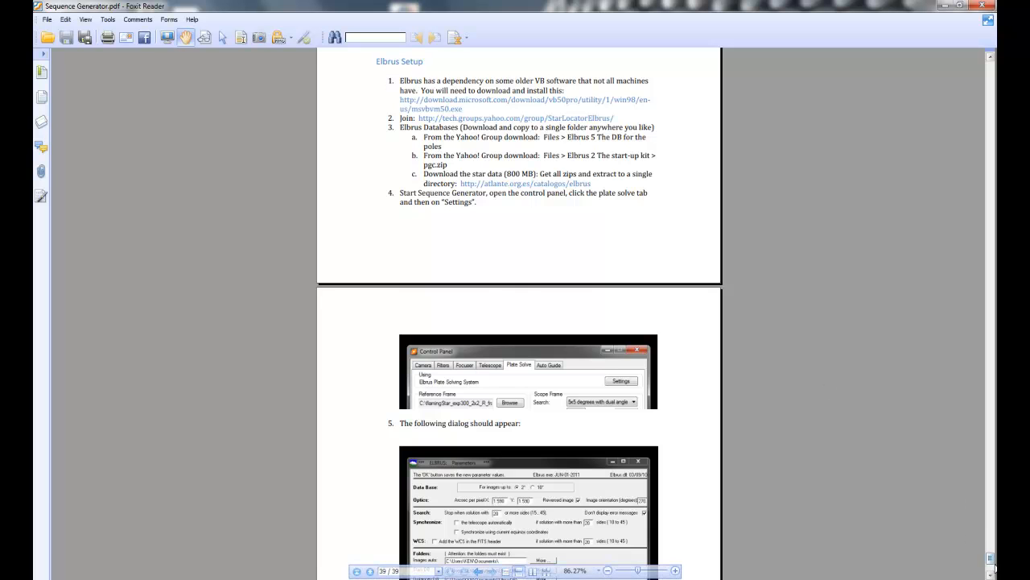
{"action": "scroll", "coordinate": [992, 571], "scroll_direction": "down", "scroll_amount": 3}
{"action": "left_click_drag", "start_coordinate": [991, 576], "coordinate": [992, 560]}
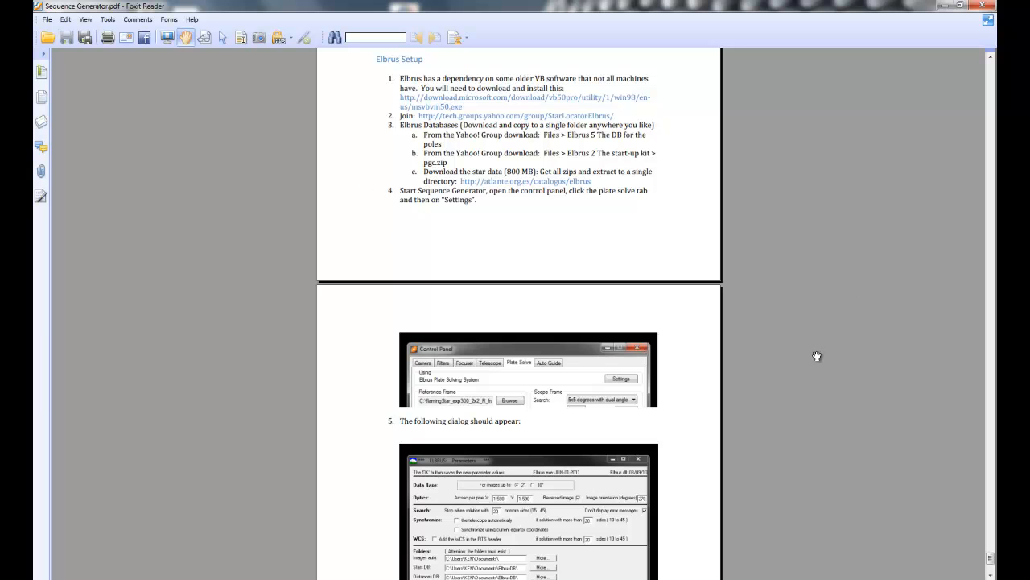
{"action": "scroll", "coordinate": [815, 355], "scroll_direction": "down", "scroll_amount": 5}
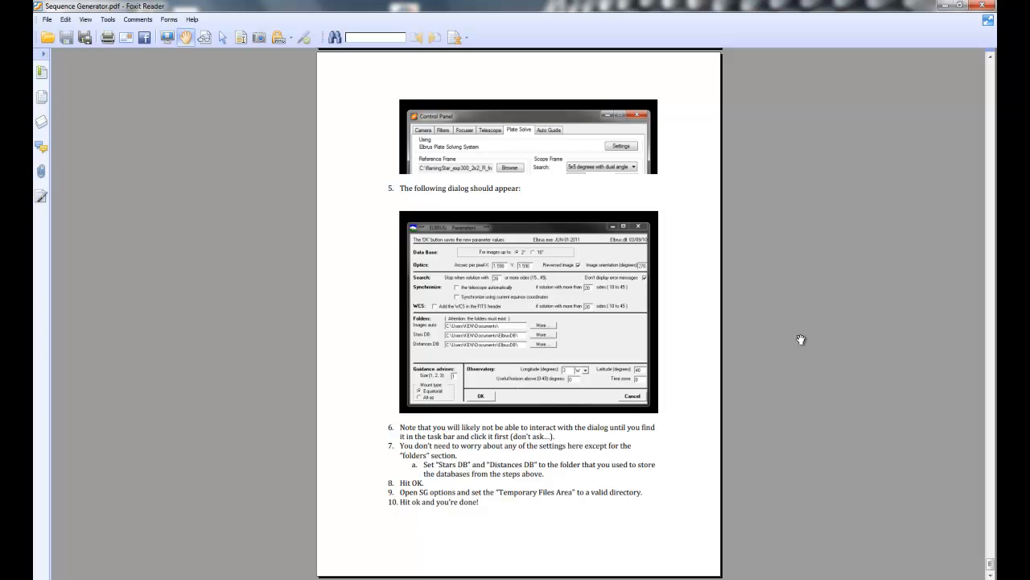
{"action": "scroll", "coordinate": [801, 339], "scroll_direction": "up", "scroll_amount": 4}
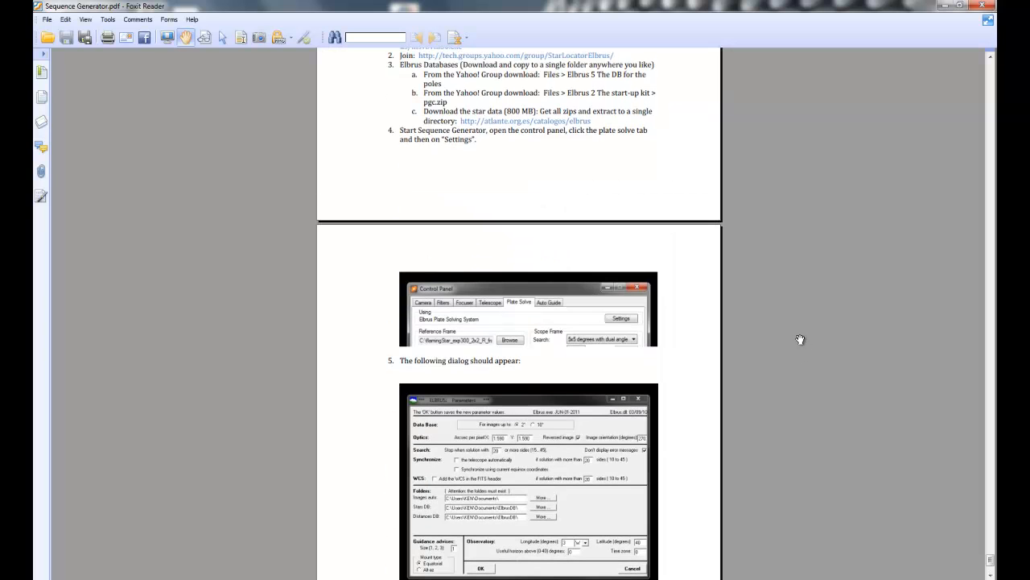
{"action": "scroll", "coordinate": [820, 290], "scroll_direction": "up", "scroll_amount": 1}
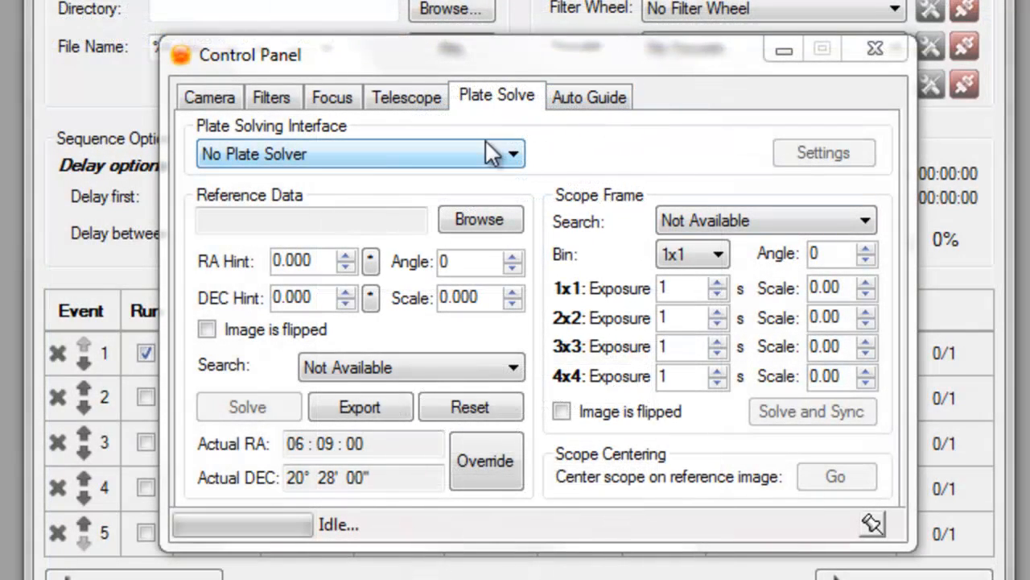
Step: Choose Elbrus as the plate solving interface and load MonkeyHead_Ref.fit from the desktop's Stuff folder as the reference image
{"action": "left_click", "coordinate": [415, 157]}
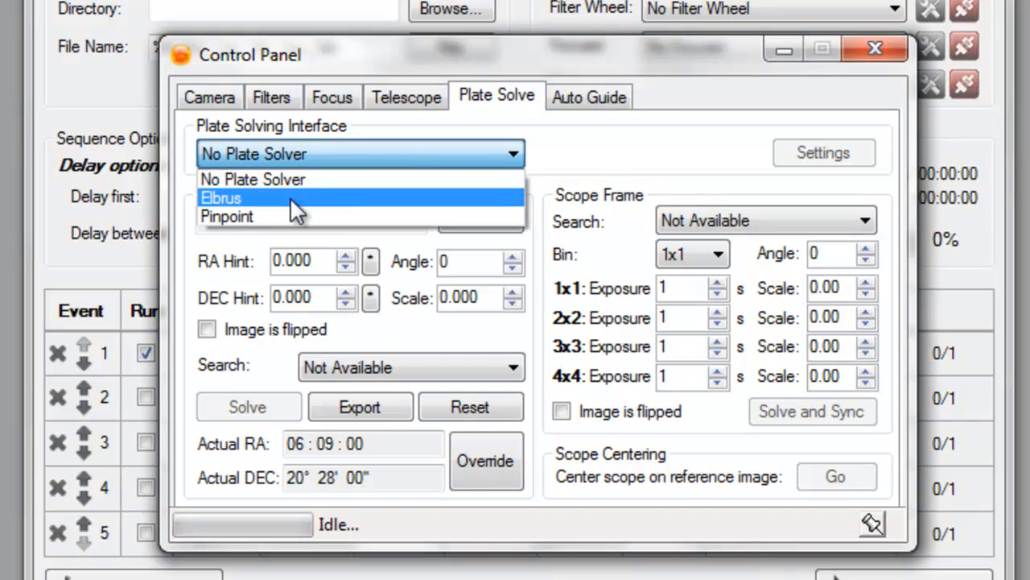
{"action": "left_click", "coordinate": [251, 197]}
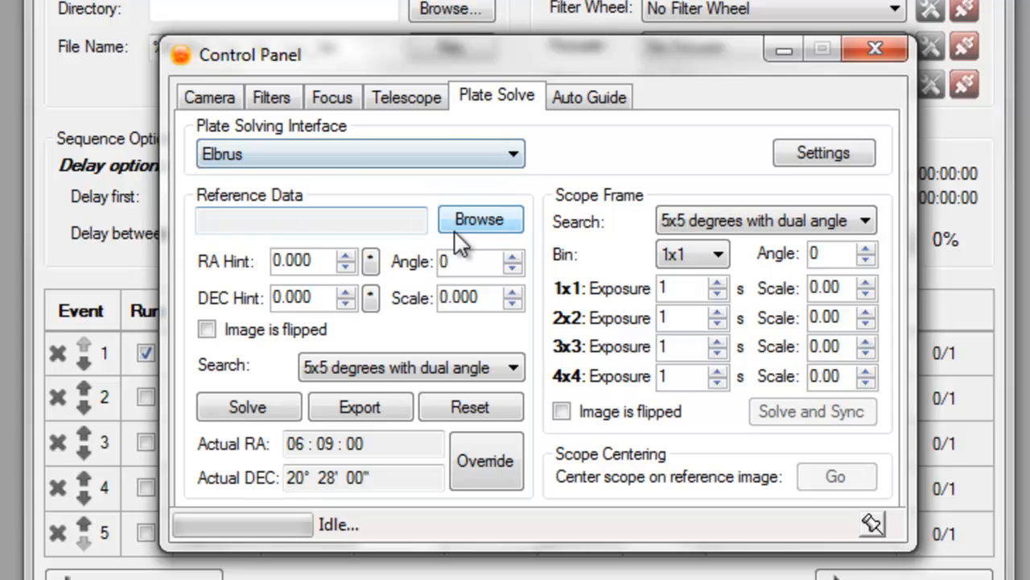
{"action": "left_click", "coordinate": [483, 224]}
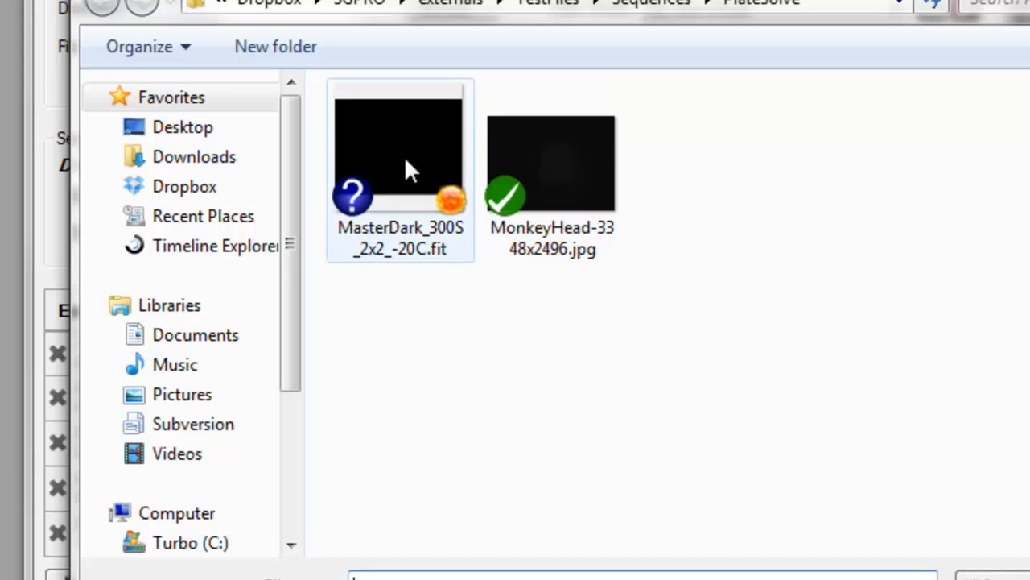
{"action": "left_click", "coordinate": [185, 129]}
{"action": "double_click", "coordinate": [391, 287]}
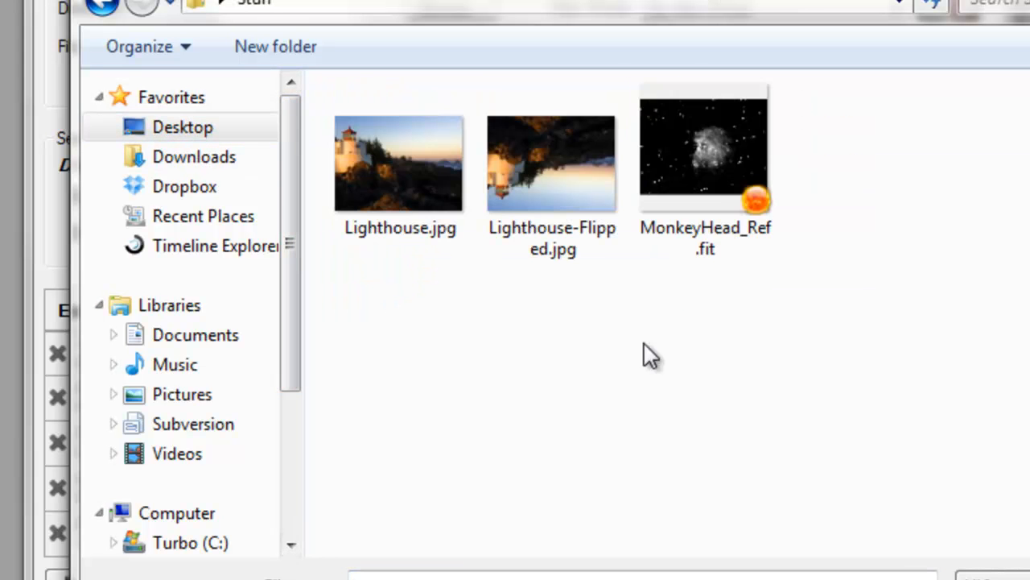
{"action": "left_click", "coordinate": [719, 170]}
{"action": "left_click", "coordinate": [1019, 579]}
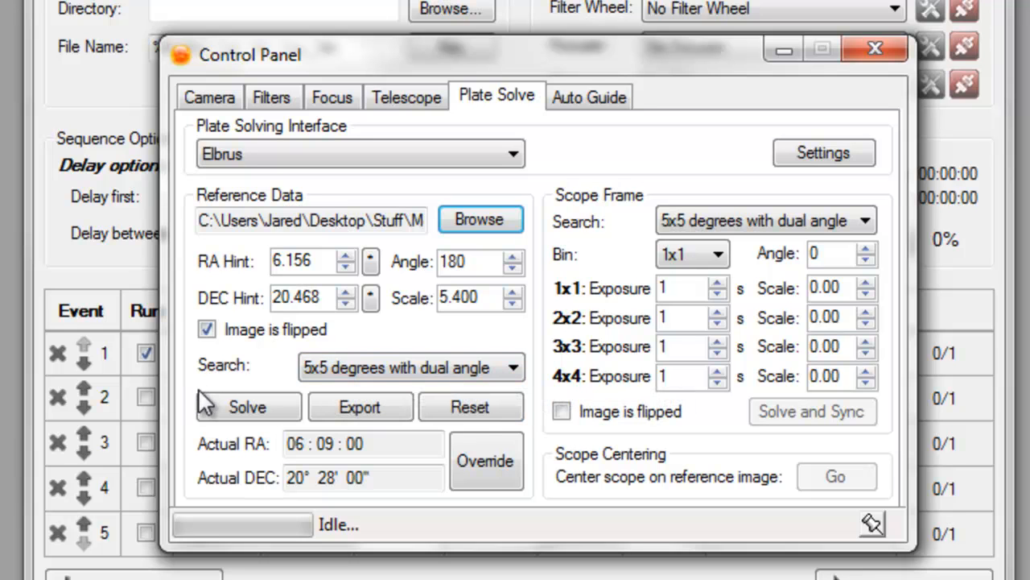
Step: Set the reference search to 5x5 degrees with dual angle and plate solve the reference image
{"action": "left_click", "coordinate": [442, 367]}
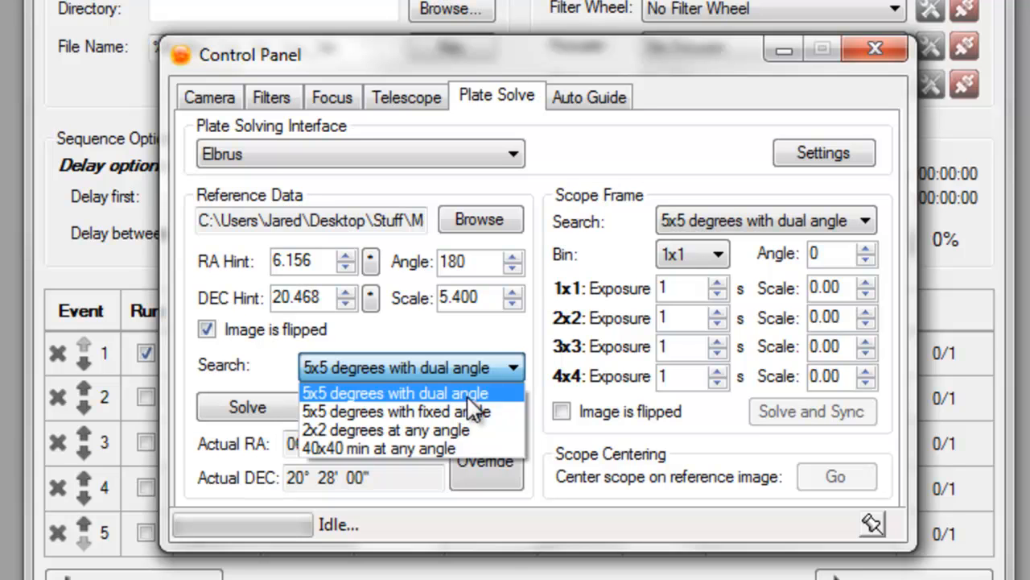
{"action": "left_click", "coordinate": [344, 393]}
{"action": "left_click", "coordinate": [249, 407]}
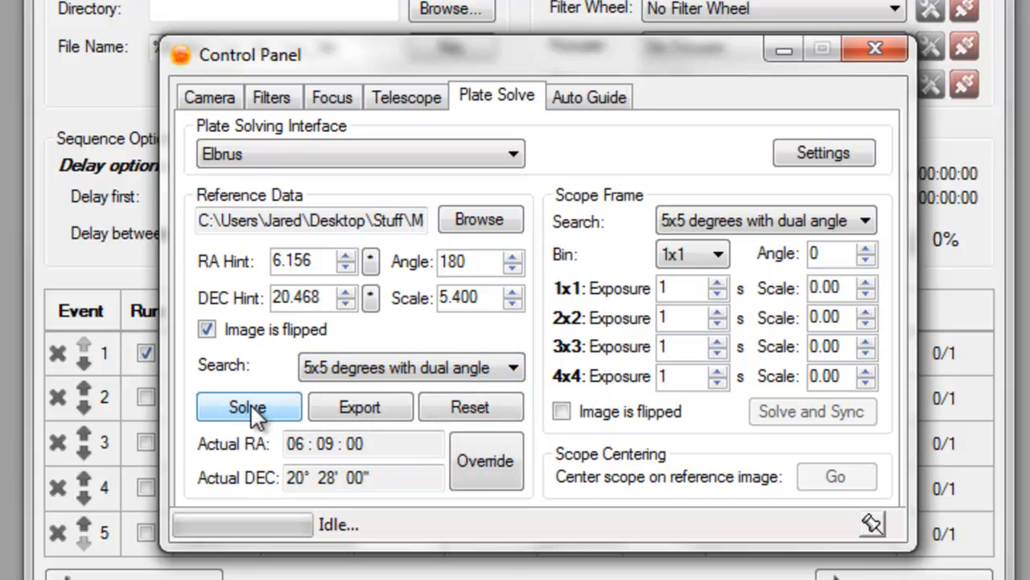
{"action": "left_click", "coordinate": [249, 407]}
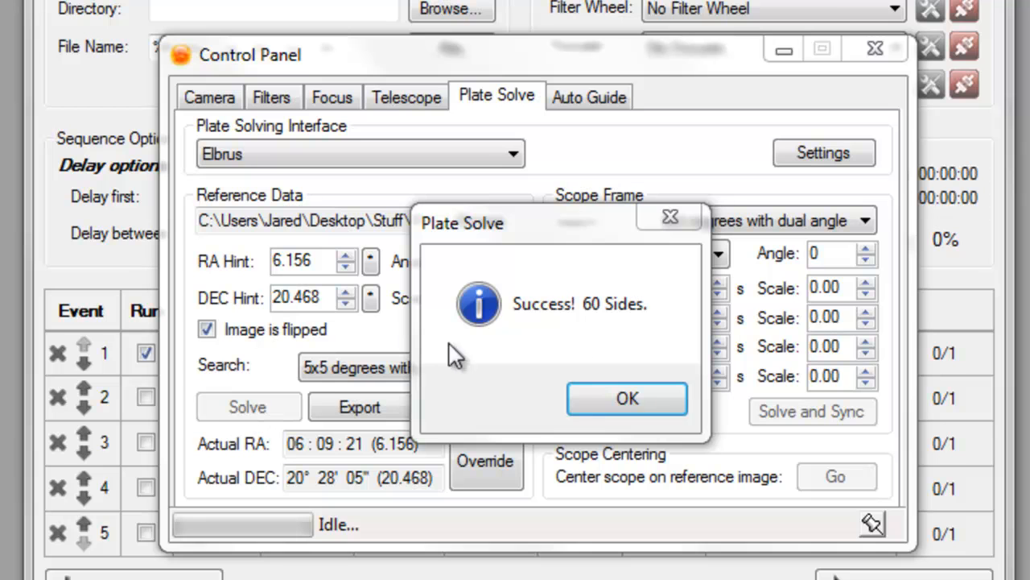
{"action": "left_click", "coordinate": [629, 399]}
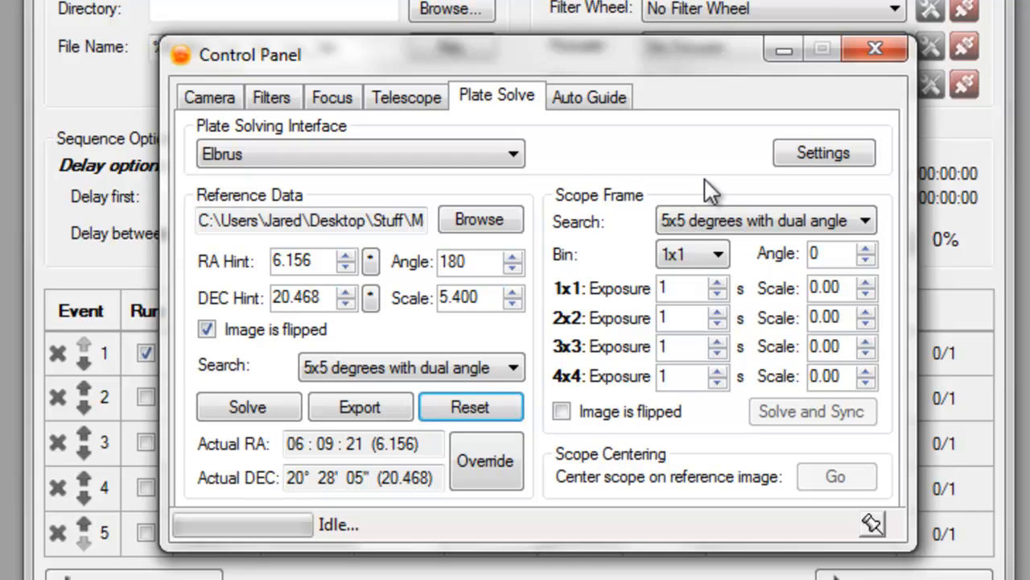
Step: Switch to the Wilmslow Astro Useful Formulae page in the browser and go to its CCD arc-sec/pixel and focal ratio section
{"action": "left_click_drag", "start_coordinate": [844, 288], "coordinate": [783, 285]}
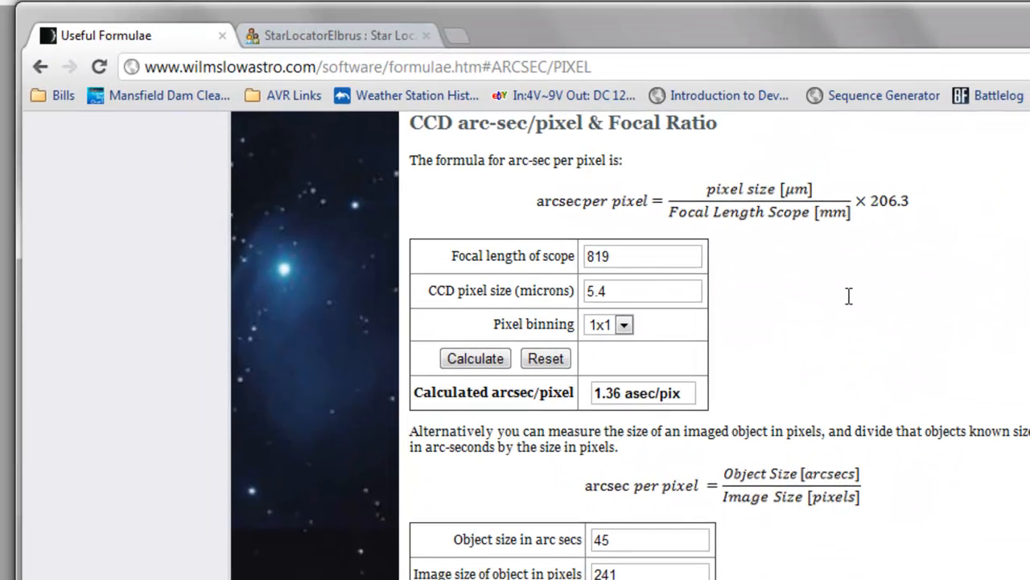
{"action": "scroll", "coordinate": [857, 400], "scroll_direction": "up", "scroll_amount": 1}
{"action": "scroll", "coordinate": [857, 400], "scroll_direction": "down", "scroll_amount": 1}
{"action": "left_click_drag", "start_coordinate": [183, 68], "coordinate": [284, 65]}
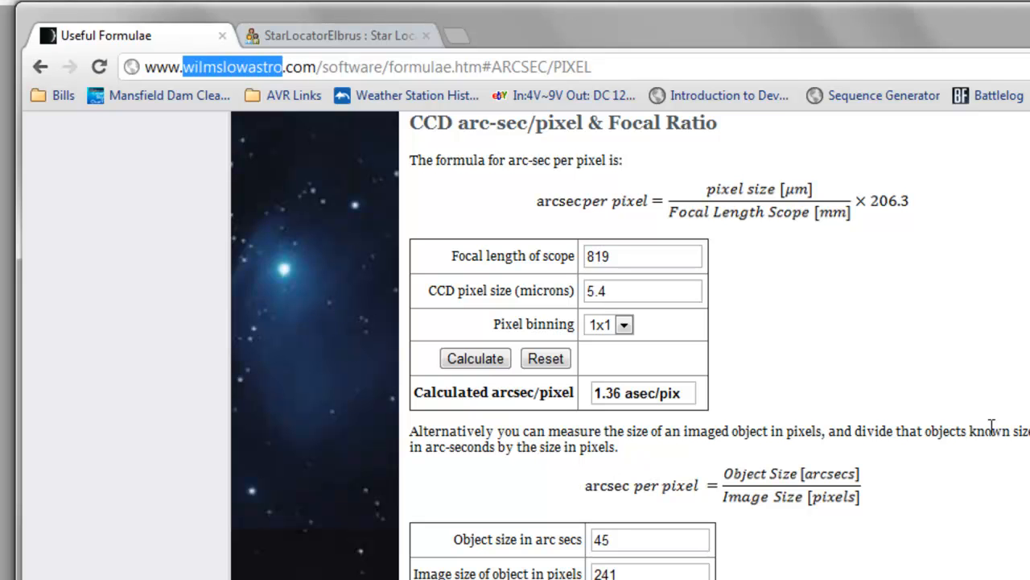
{"action": "left_click", "coordinate": [974, 566]}
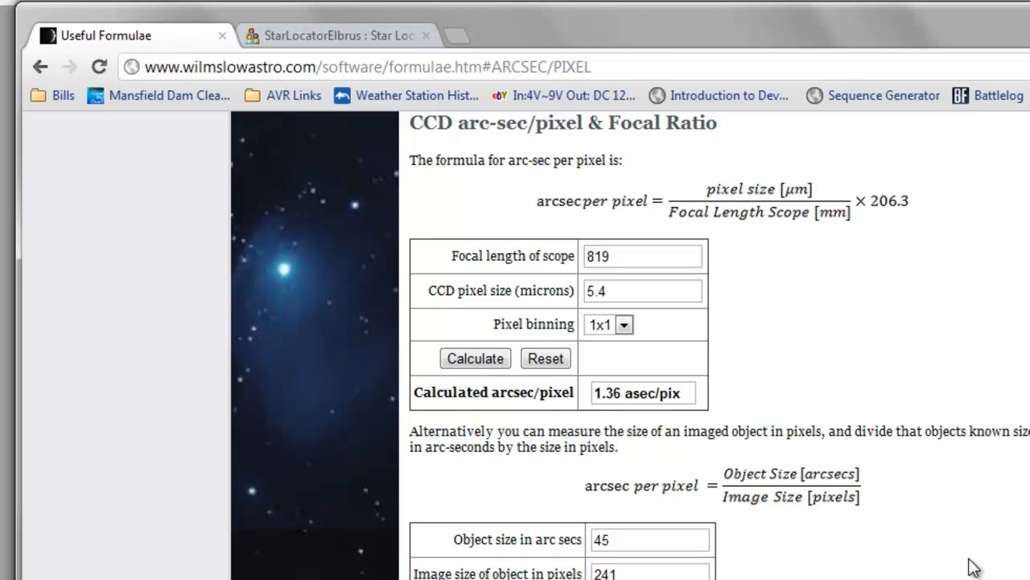
{"action": "key", "text": "Home"}
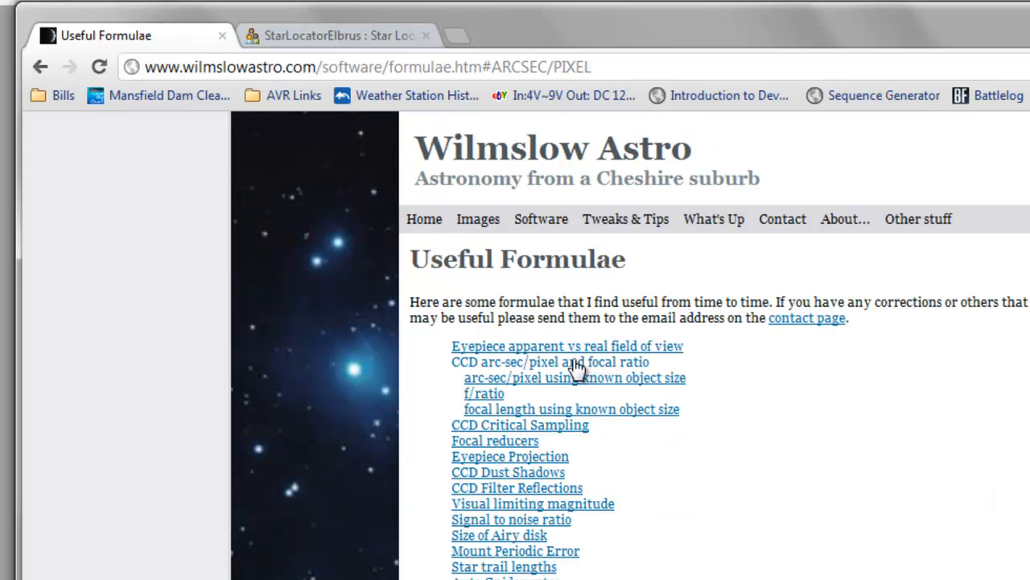
{"action": "left_click", "coordinate": [615, 366]}
Step: Examine the focal length of scope entry in the arcsec/pixel calculator
{"action": "left_click_drag", "start_coordinate": [656, 266], "coordinate": [479, 256]}
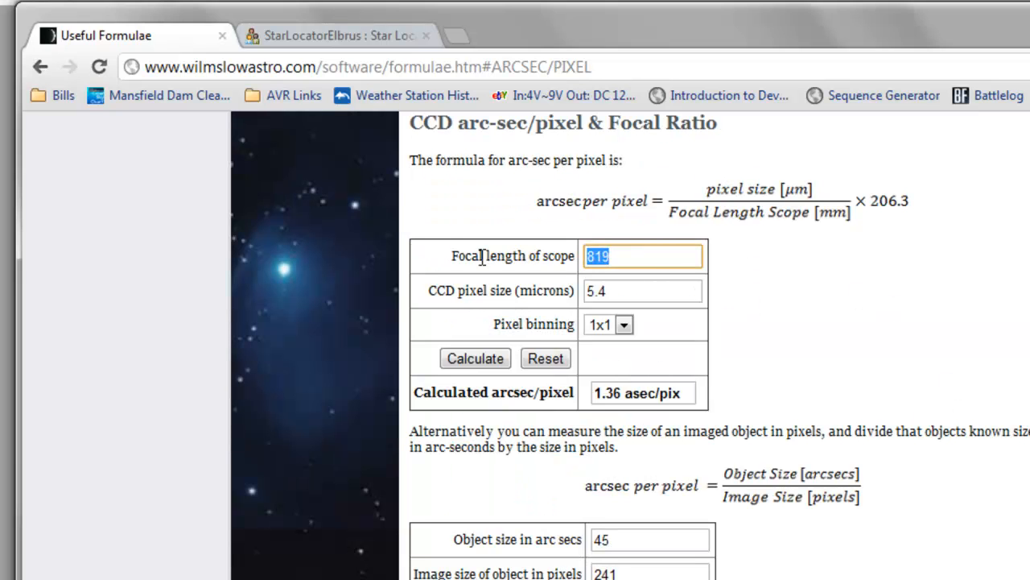
{"action": "left_click", "coordinate": [796, 358]}
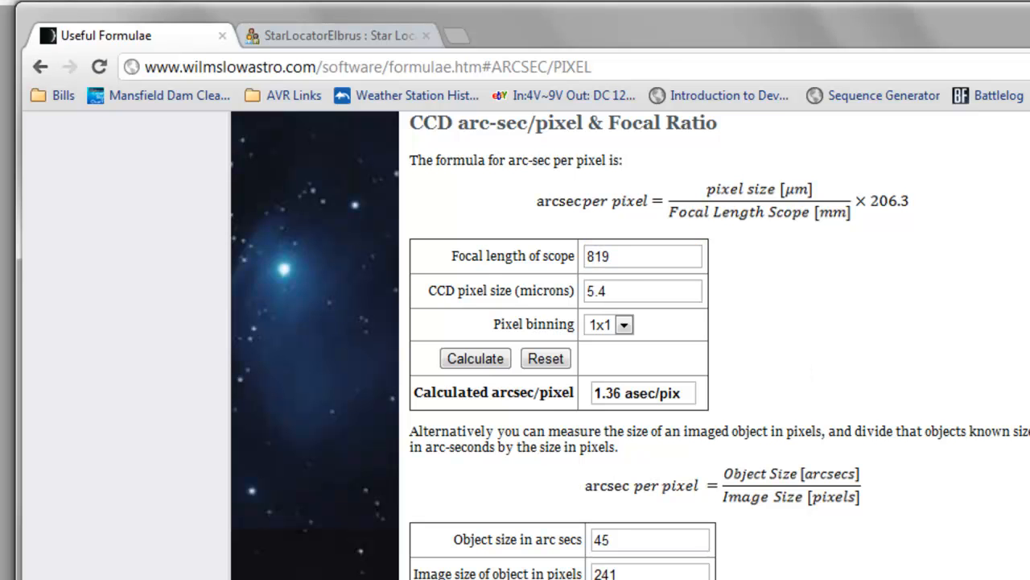
{"action": "left_click_drag", "start_coordinate": [633, 256], "coordinate": [453, 257]}
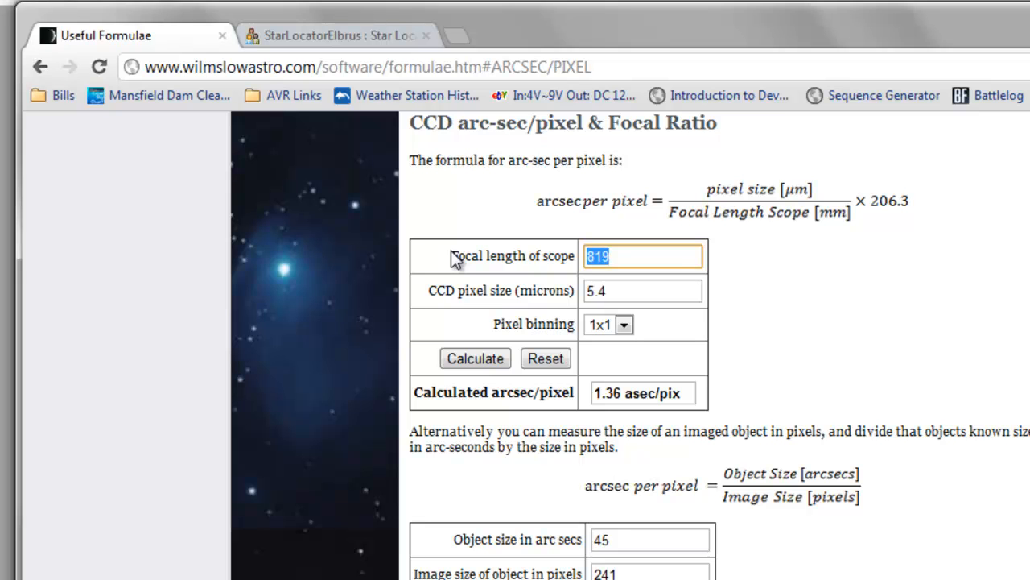
{"action": "left_click", "coordinate": [636, 256]}
{"action": "left_click_drag", "start_coordinate": [655, 265], "coordinate": [522, 266]}
{"action": "left_click_drag", "start_coordinate": [452, 255], "coordinate": [525, 256]}
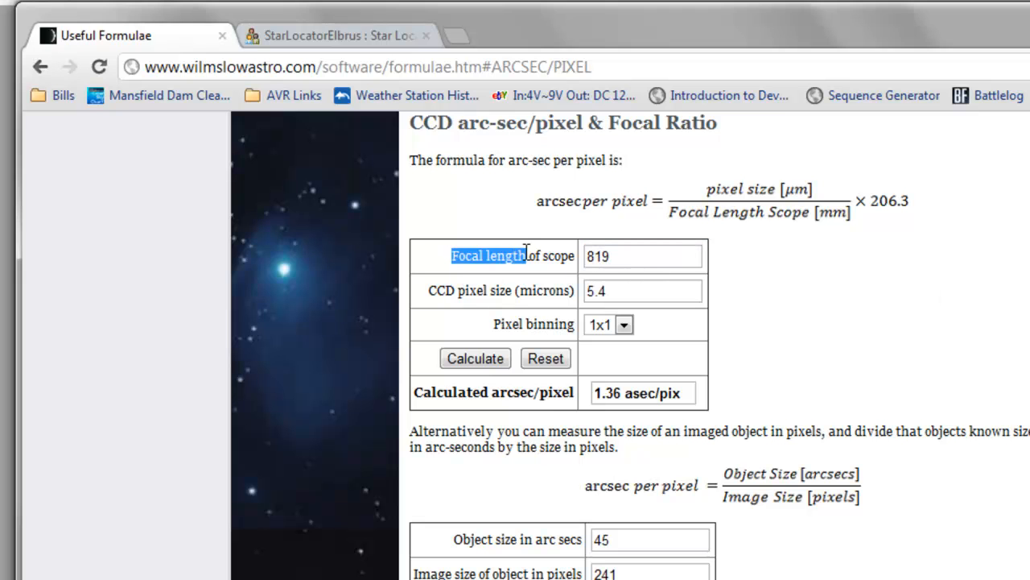
Step: Work out the scope's focal length in Calculator by multiplying 130 by 6.3, and close Calculator
{"action": "key", "text": "super"}
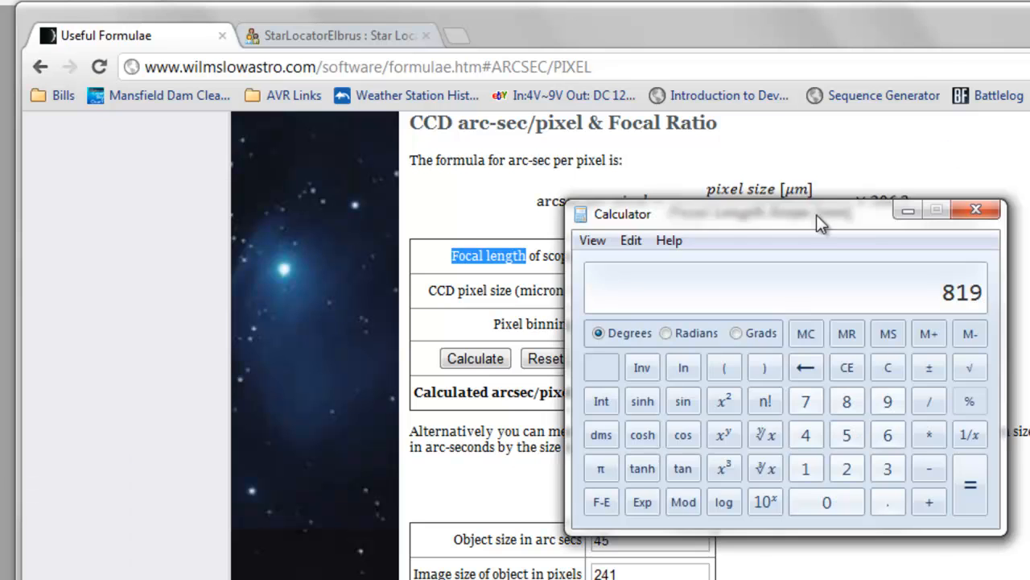
{"action": "left_click_drag", "start_coordinate": [817, 214], "coordinate": [684, 219]}
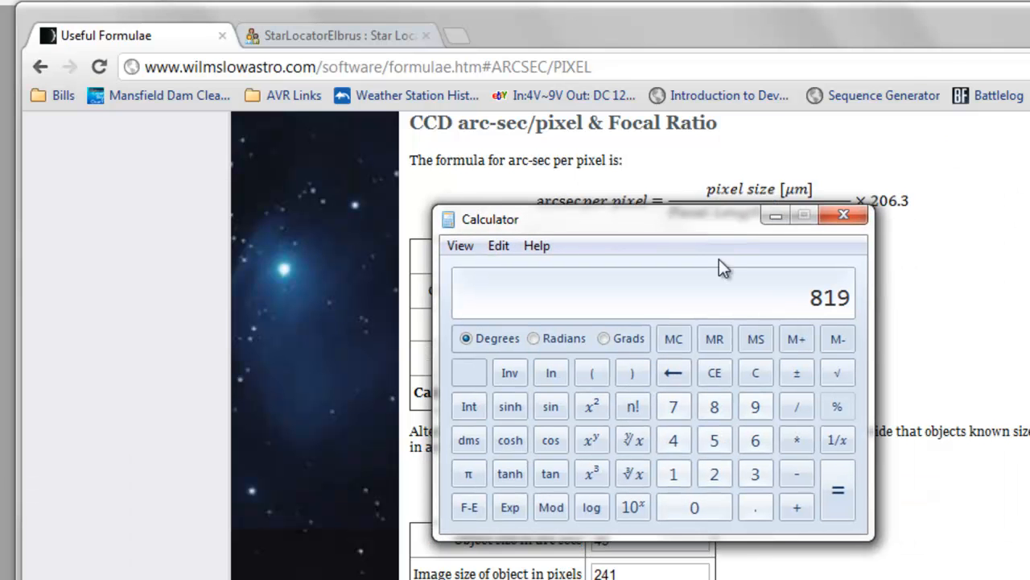
{"action": "left_click", "coordinate": [715, 372]}
{"action": "type", "text": "130"}
{"action": "key", "text": "asterisk"}
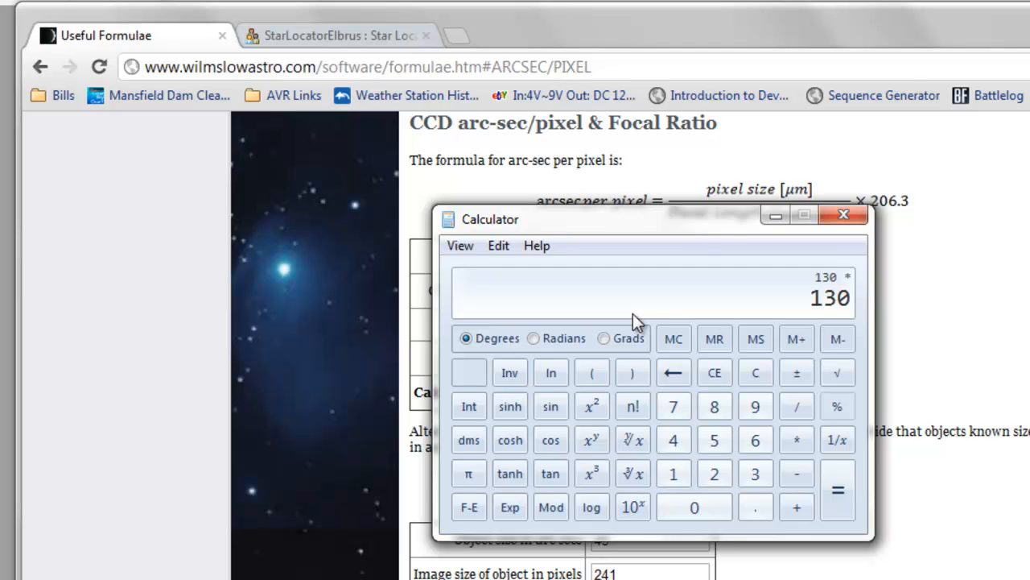
{"action": "type", "text": "6.3"}
{"action": "key", "text": "Return"}
{"action": "left_click", "coordinate": [843, 214]}
Step: Examine the CCD pixel size entry and the calculated arcsec/pixel value on the formulae page
{"action": "left_click", "coordinate": [654, 287]}
{"action": "left_click_drag", "start_coordinate": [430, 291], "coordinate": [502, 281]}
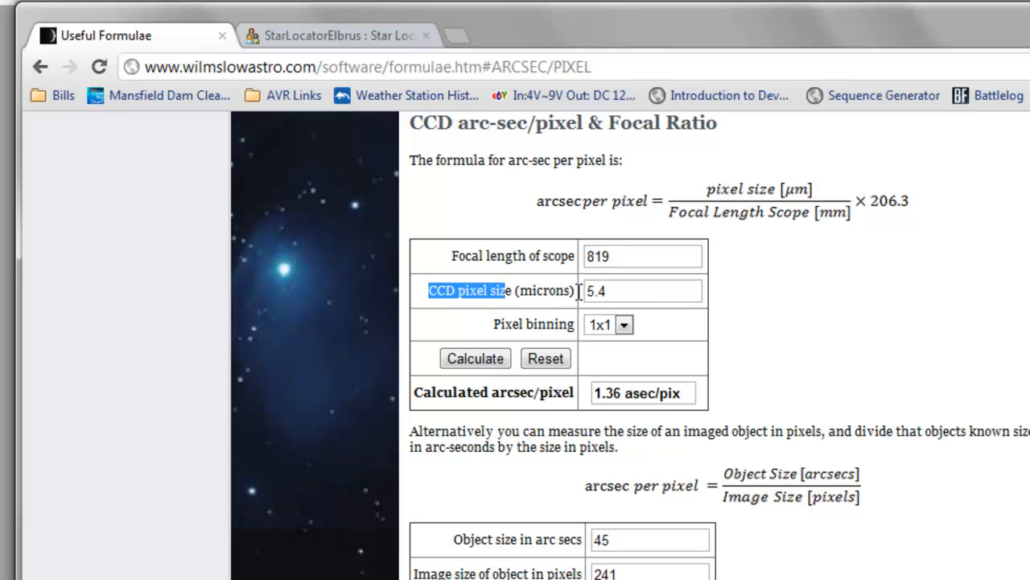
{"action": "left_click", "coordinate": [656, 291]}
{"action": "double_click", "coordinate": [681, 291]}
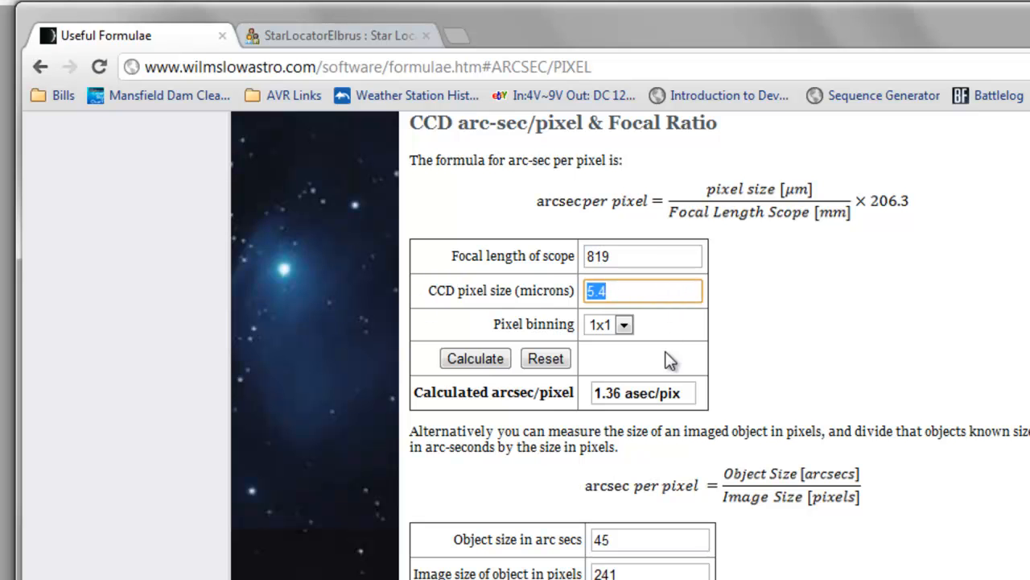
{"action": "left_click", "coordinate": [616, 393]}
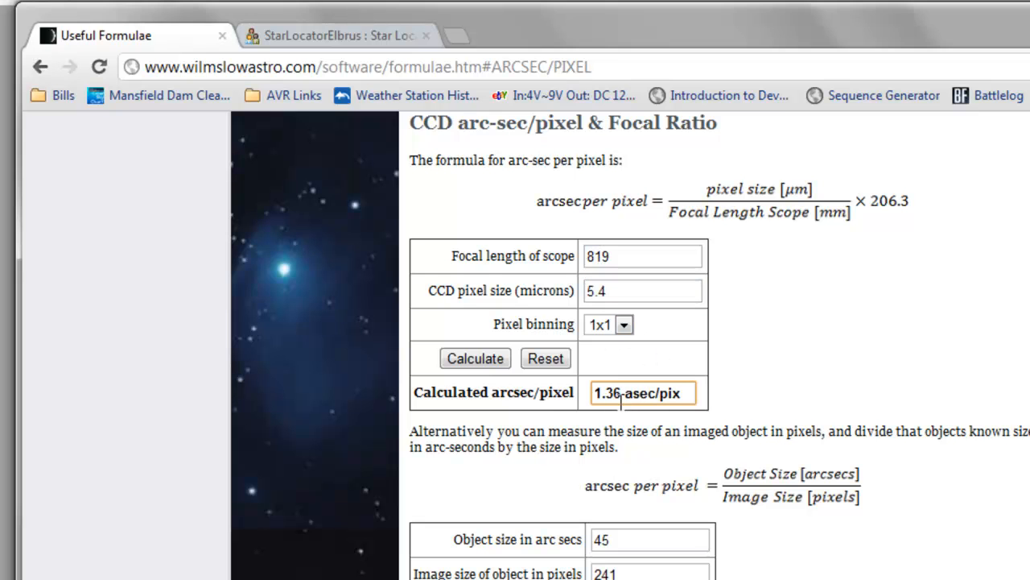
{"action": "left_click_drag", "start_coordinate": [625, 392], "coordinate": [548, 392]}
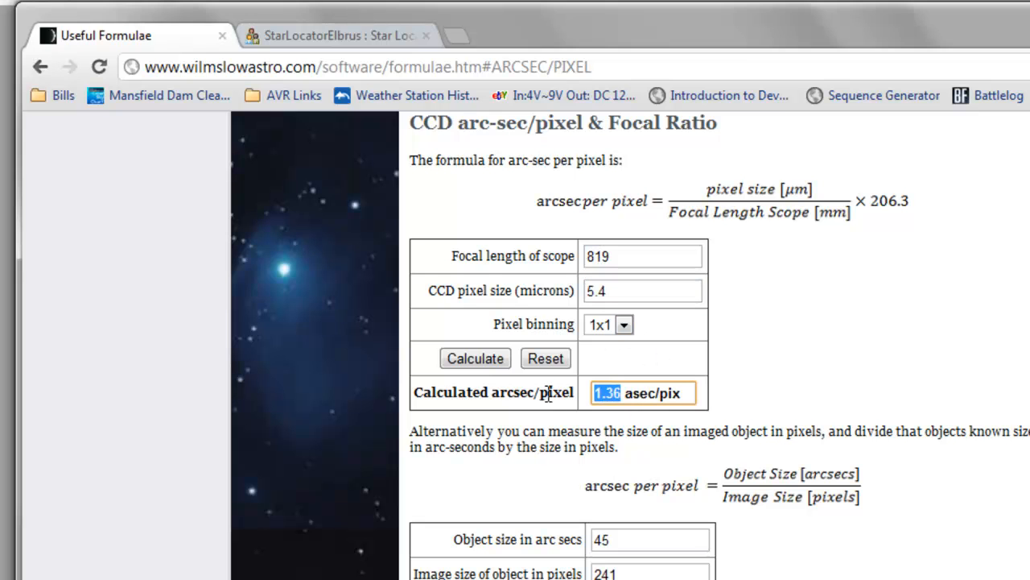
Step: Calculate the arcsec/pixel image scale with pixel binning set to 1x1, and highlight the resulting number
{"action": "left_click", "coordinate": [607, 333]}
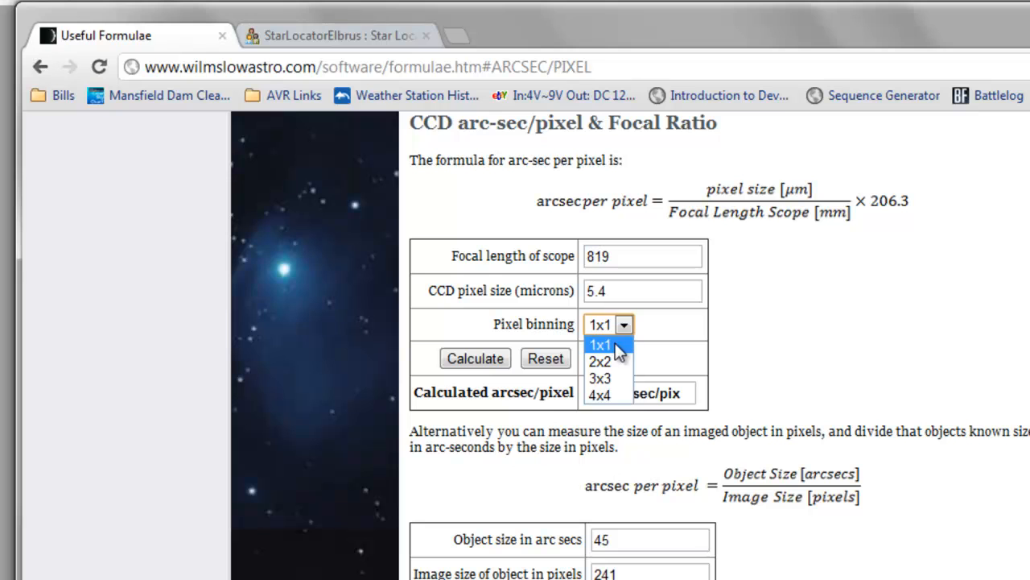
{"action": "left_click", "coordinate": [615, 343]}
{"action": "left_click", "coordinate": [476, 358]}
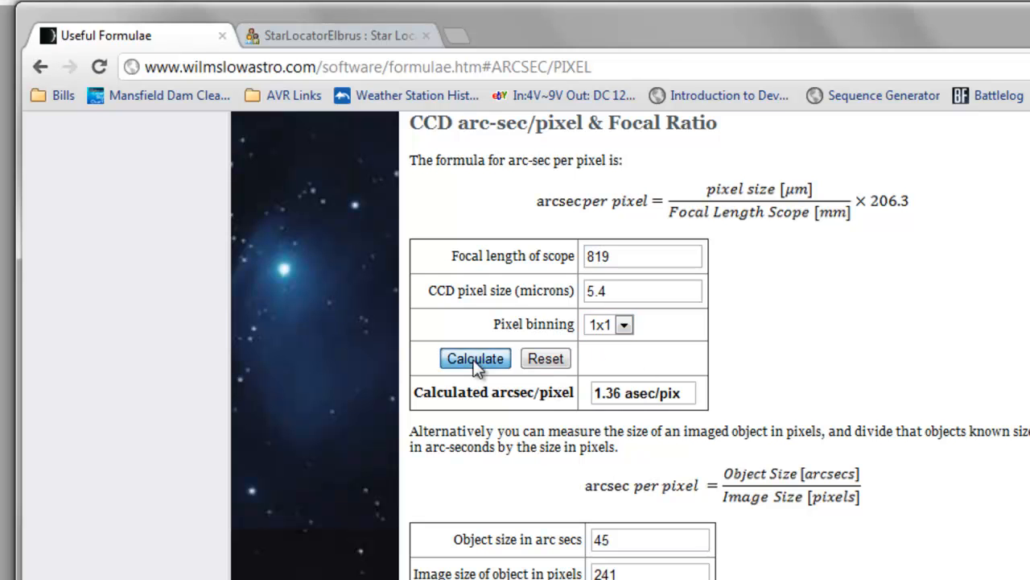
{"action": "left_click_drag", "start_coordinate": [623, 392], "coordinate": [535, 394]}
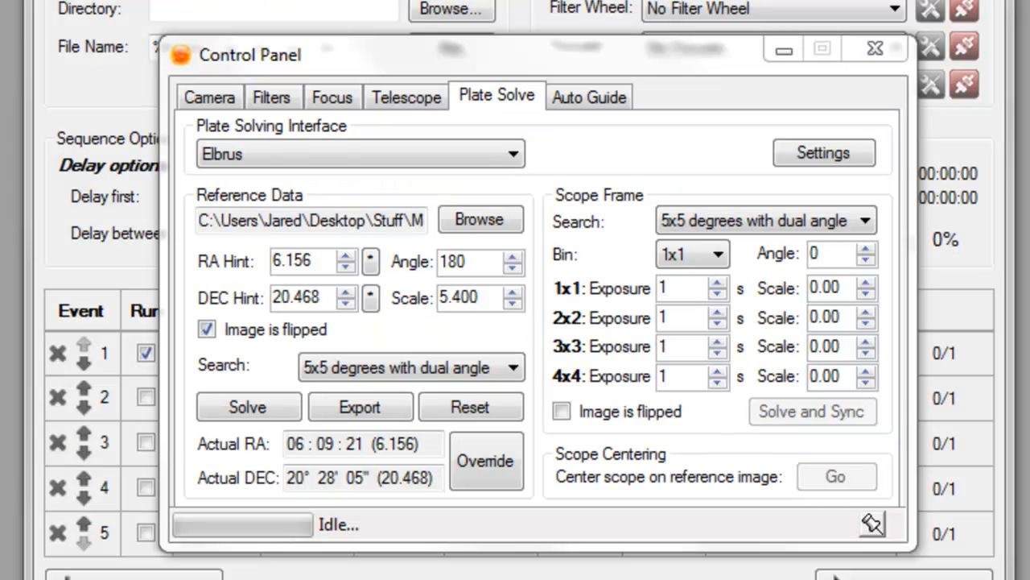
Step: Back in Sequence Generator Pro, set the scope frame's 1x1 scale to 1.36
{"action": "left_click_drag", "start_coordinate": [849, 287], "coordinate": [712, 281]}
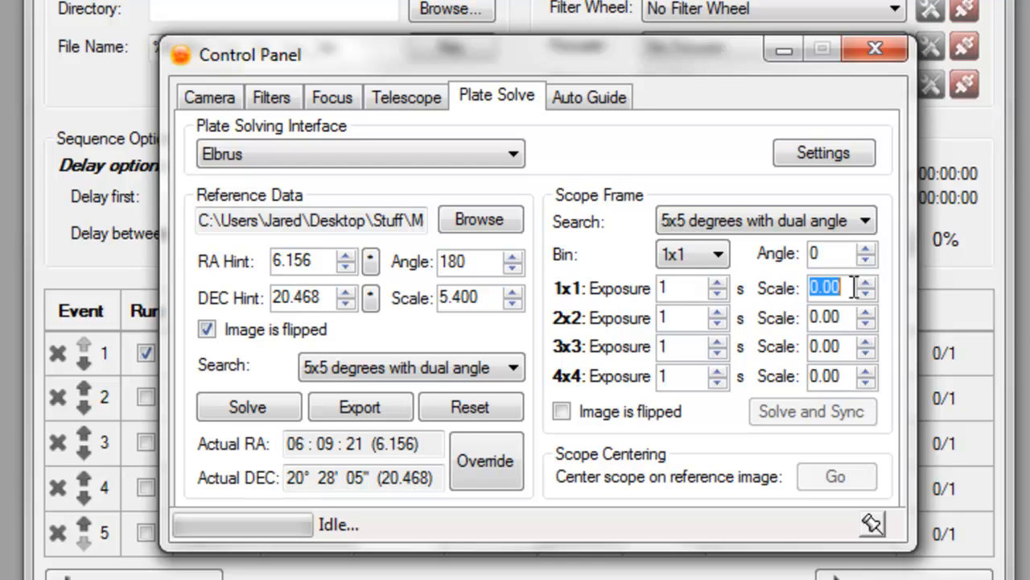
{"action": "type", "text": "1.38"}
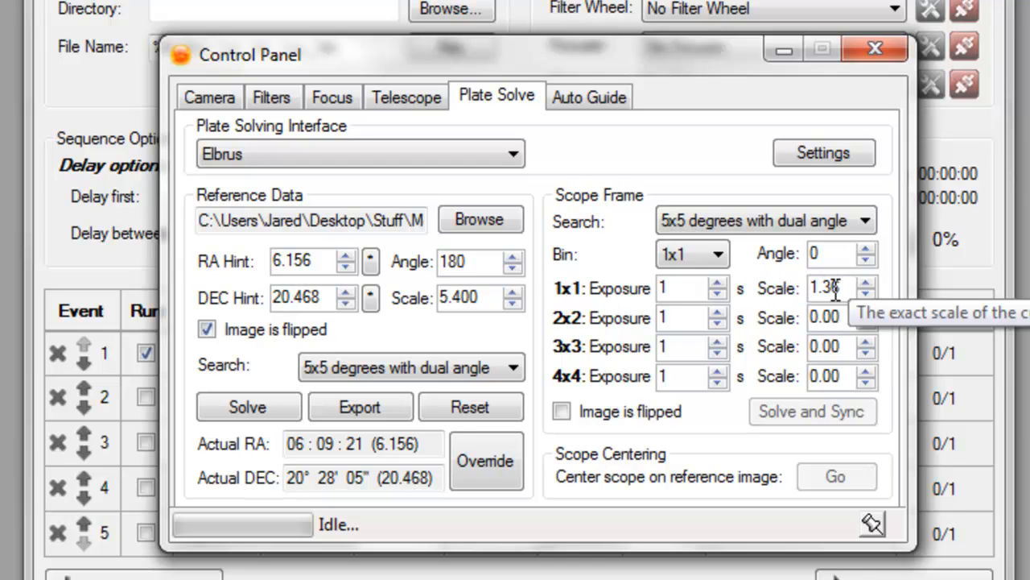
{"action": "left_click", "coordinate": [829, 317]}
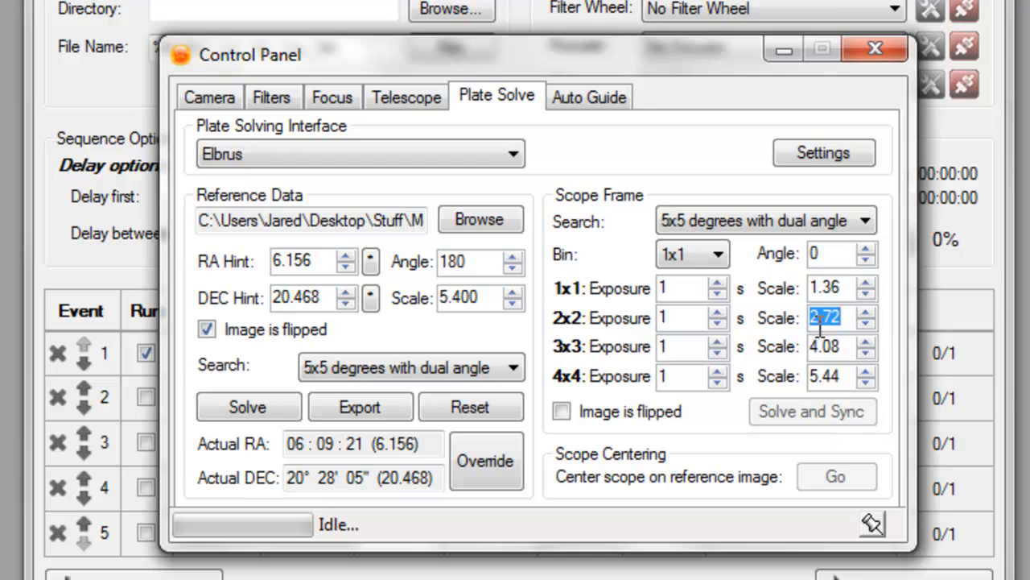
Step: Set the scope frame exposures for 1x1, 2x2, 3x3 and 4x4 binning to 5 s and mark the image as flipped
{"action": "double_click", "coordinate": [691, 289]}
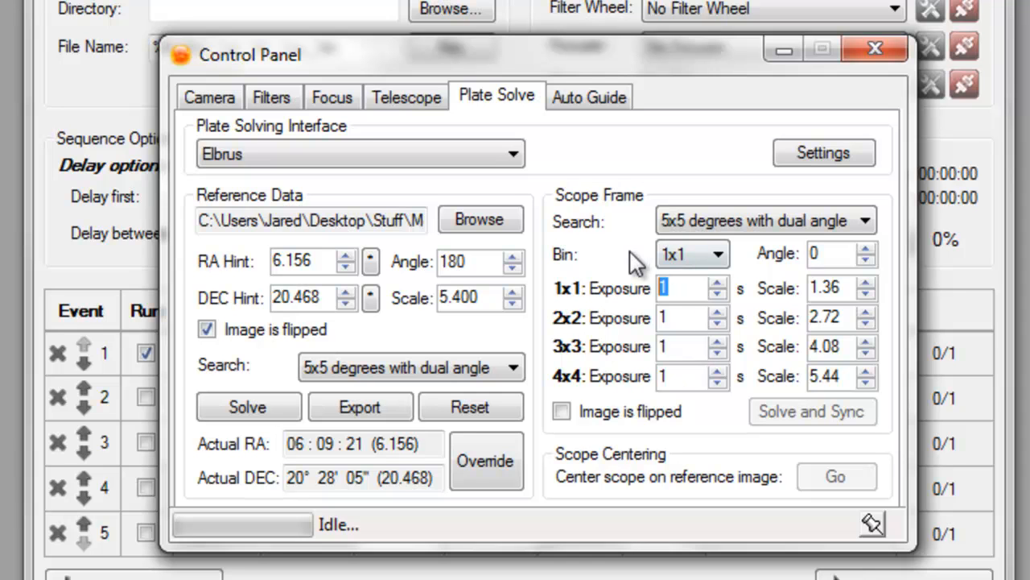
{"action": "type", "text": "5"}
{"action": "key", "text": "Tab"}
{"action": "type", "text": "5"}
{"action": "key", "text": "Tab"}
{"action": "type", "text": "5"}
{"action": "key", "text": "Tab"}
{"action": "type", "text": "5"}
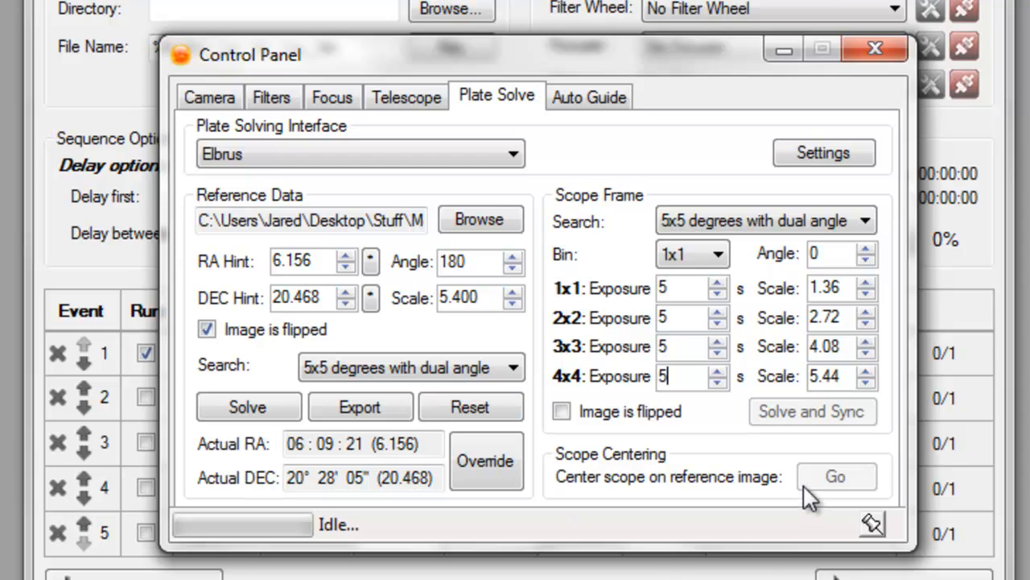
{"action": "double_click", "coordinate": [691, 287]}
{"action": "left_click", "coordinate": [606, 415]}
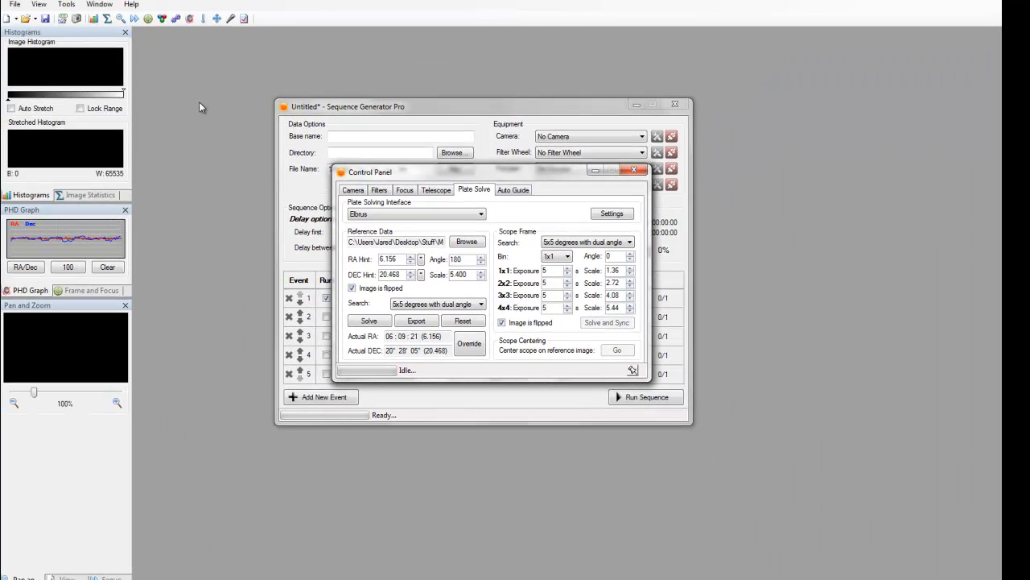
Step: Open the image Lighthouse.jpg and close the sequence and control panel windows covering it
{"action": "left_click", "coordinate": [14, 4]}
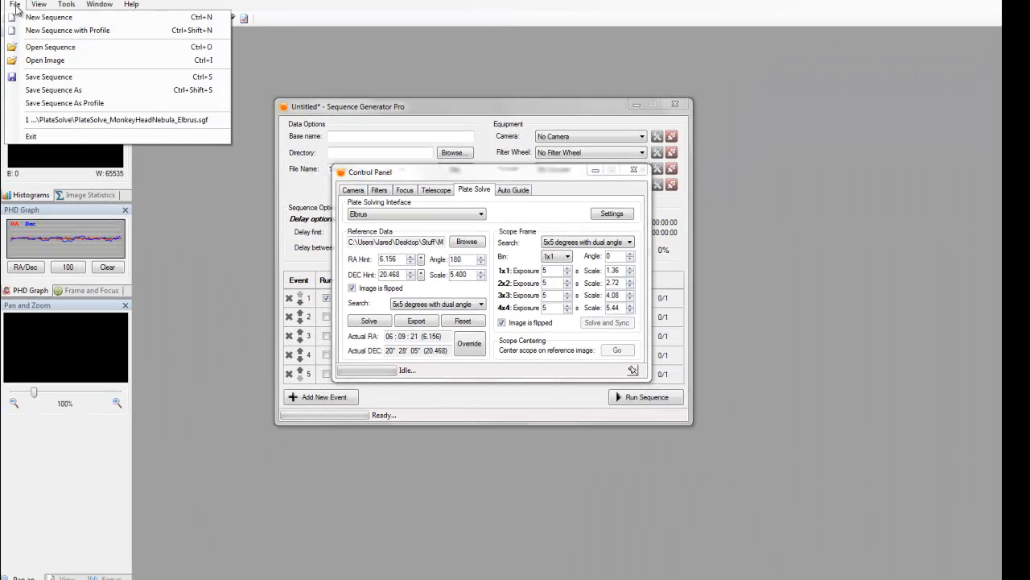
{"action": "left_click", "coordinate": [43, 59]}
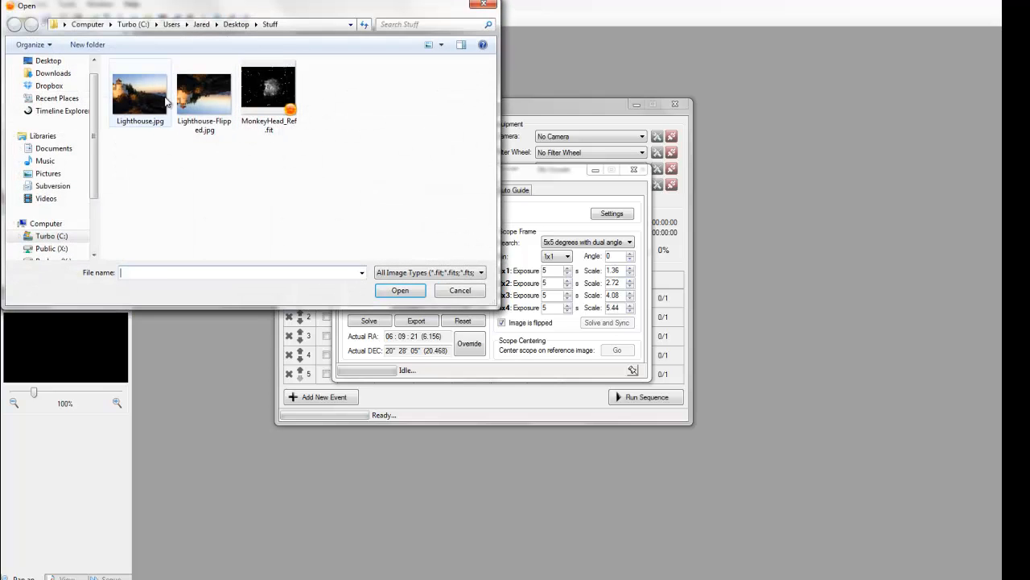
{"action": "left_click", "coordinate": [161, 101]}
{"action": "left_click", "coordinate": [397, 291]}
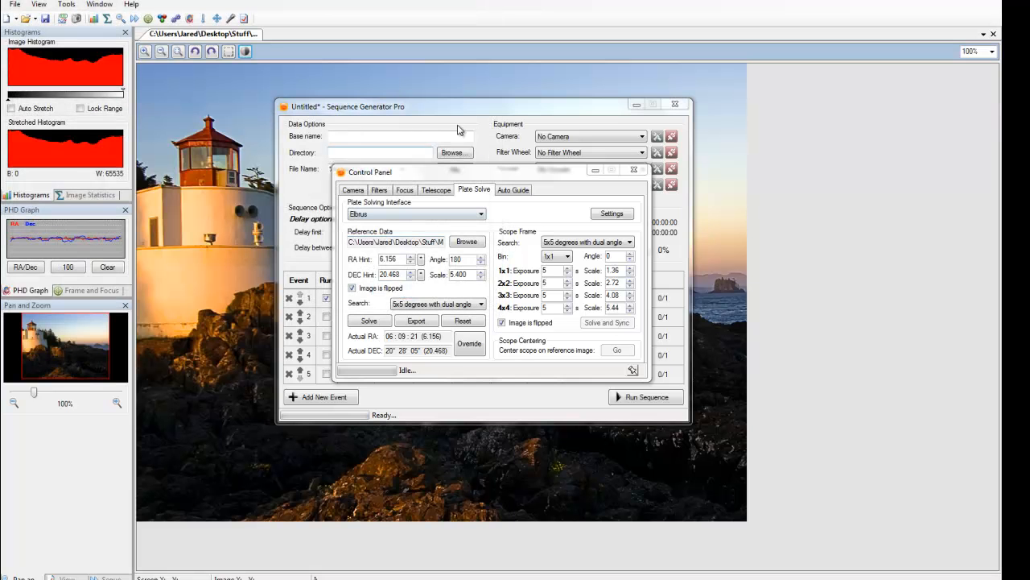
{"action": "left_click", "coordinate": [675, 104]}
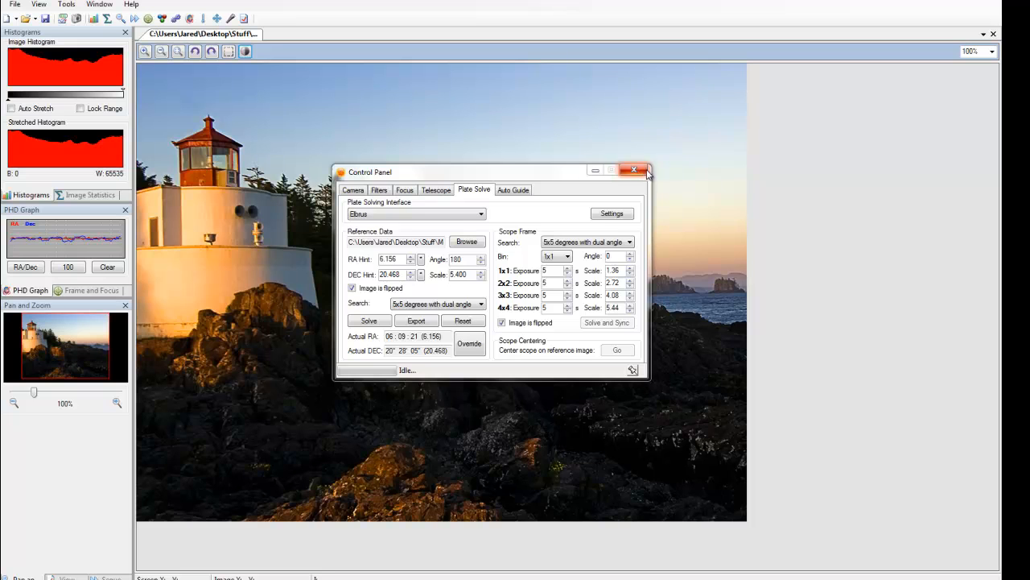
{"action": "left_click", "coordinate": [636, 173]}
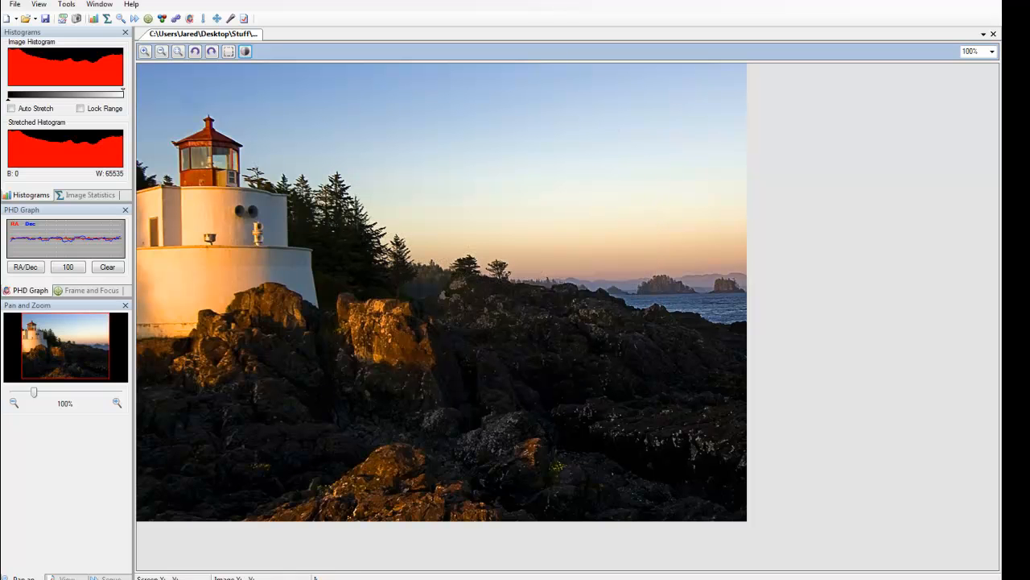
Step: Open the image Lighthouse-Flipped.jpg and dock it below the original lighthouse image
{"action": "left_click", "coordinate": [15, 4]}
{"action": "left_click", "coordinate": [41, 60]}
{"action": "left_click", "coordinate": [206, 122]}
{"action": "left_click", "coordinate": [397, 291]}
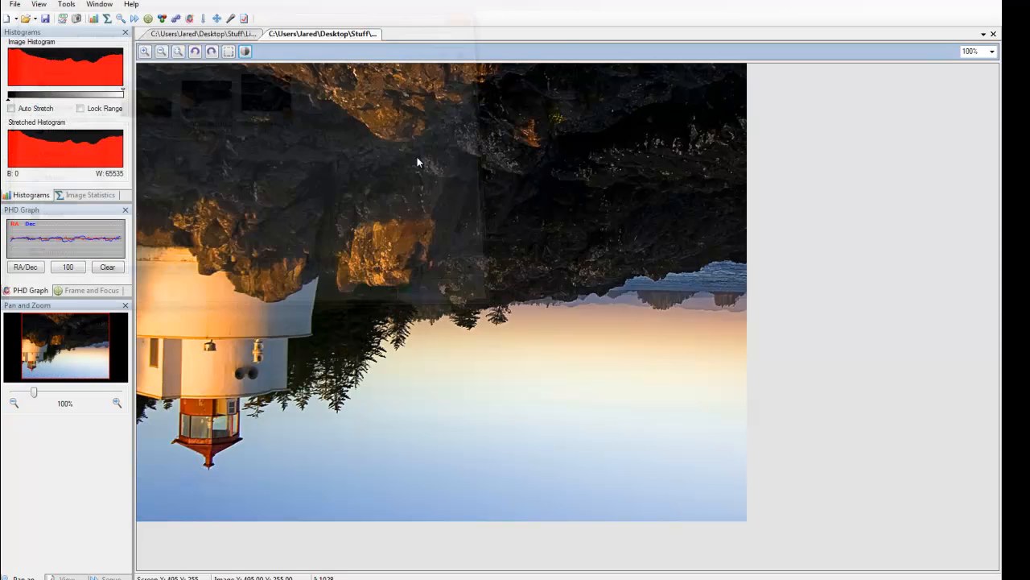
{"action": "left_click_drag", "start_coordinate": [330, 38], "coordinate": [568, 570]}
Step: Zoom both lighthouse images to 50% and float the flipped one in its own window beside the original
{"action": "left_click", "coordinate": [991, 51]}
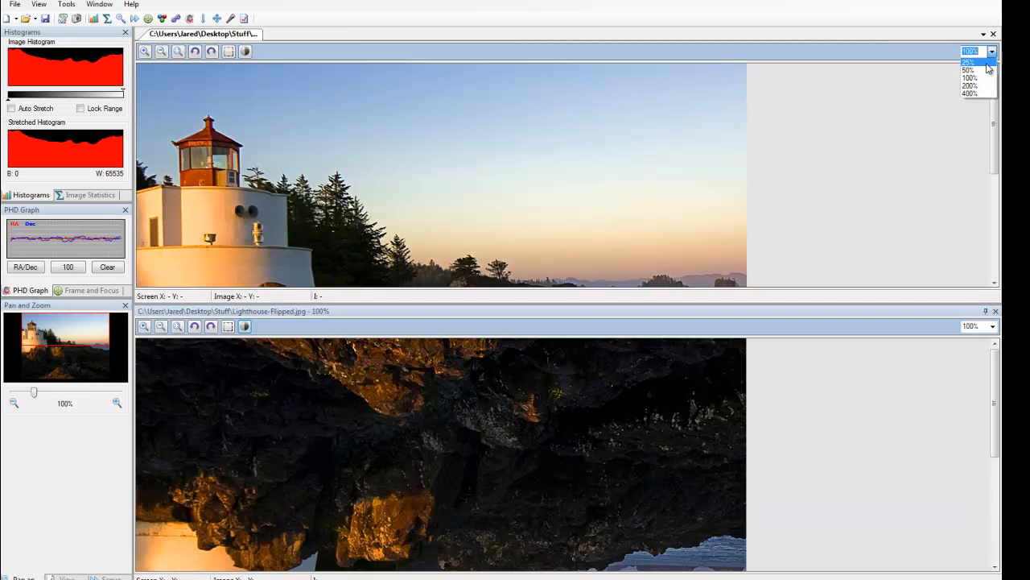
{"action": "left_click", "coordinate": [971, 70]}
{"action": "left_click", "coordinate": [993, 326]}
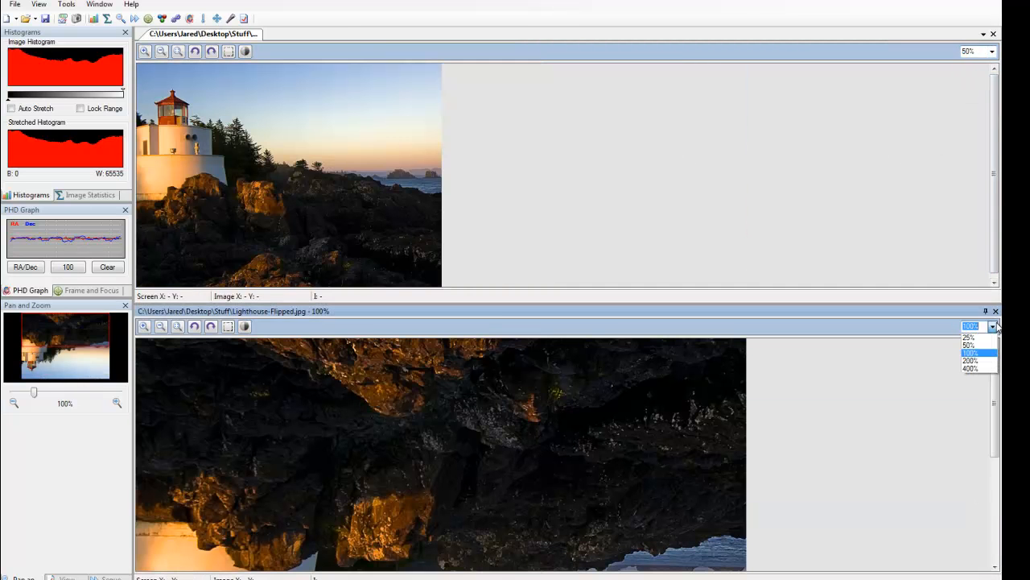
{"action": "left_click", "coordinate": [970, 346]}
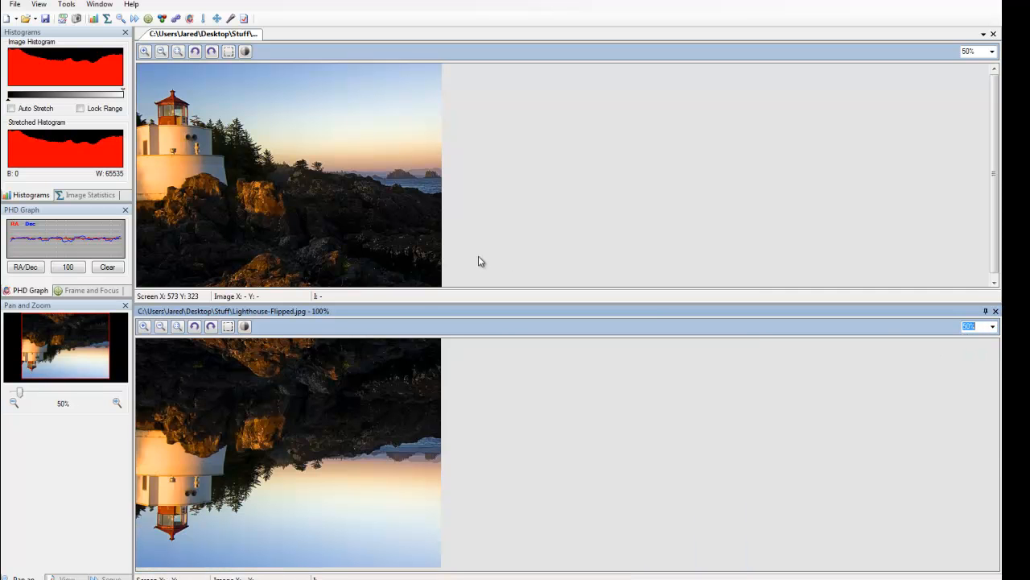
{"action": "left_click_drag", "start_coordinate": [403, 314], "coordinate": [647, 158]}
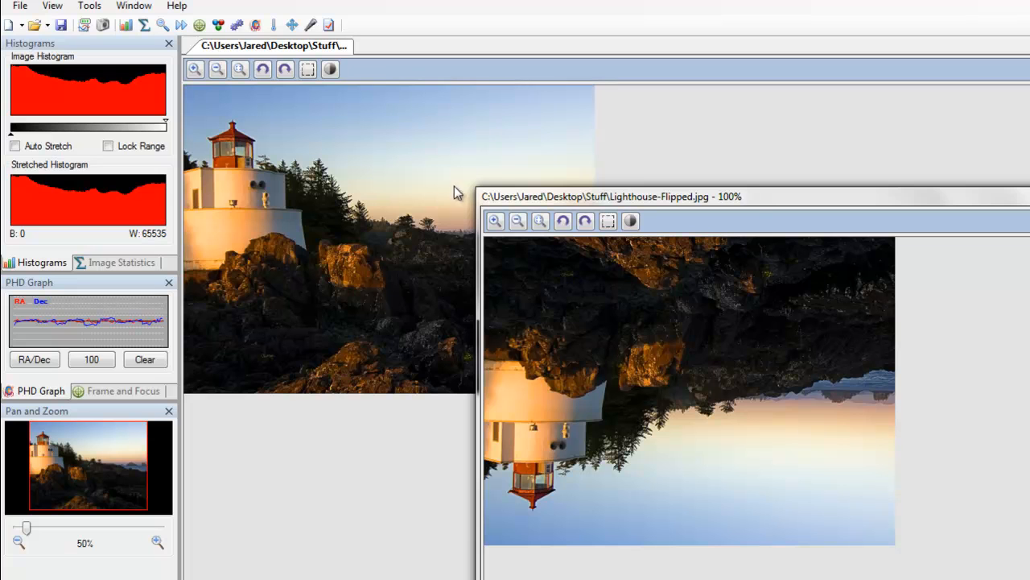
{"action": "left_click", "coordinate": [196, 268]}
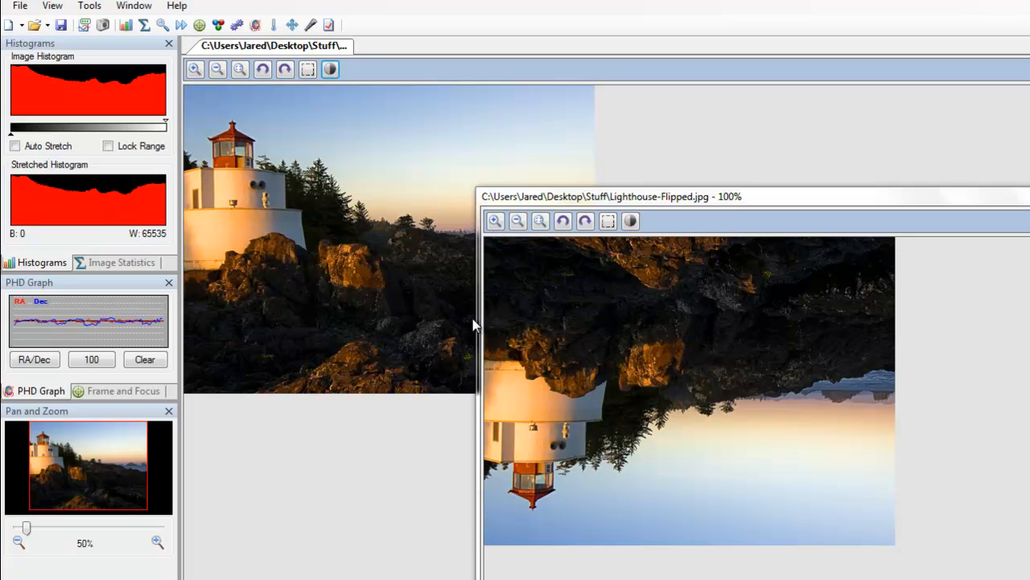
Step: Rotate the flipped lighthouse image in quarter turns, repeatedly through 180 degrees and back, to compare its orientation with the original
{"action": "left_click", "coordinate": [563, 221]}
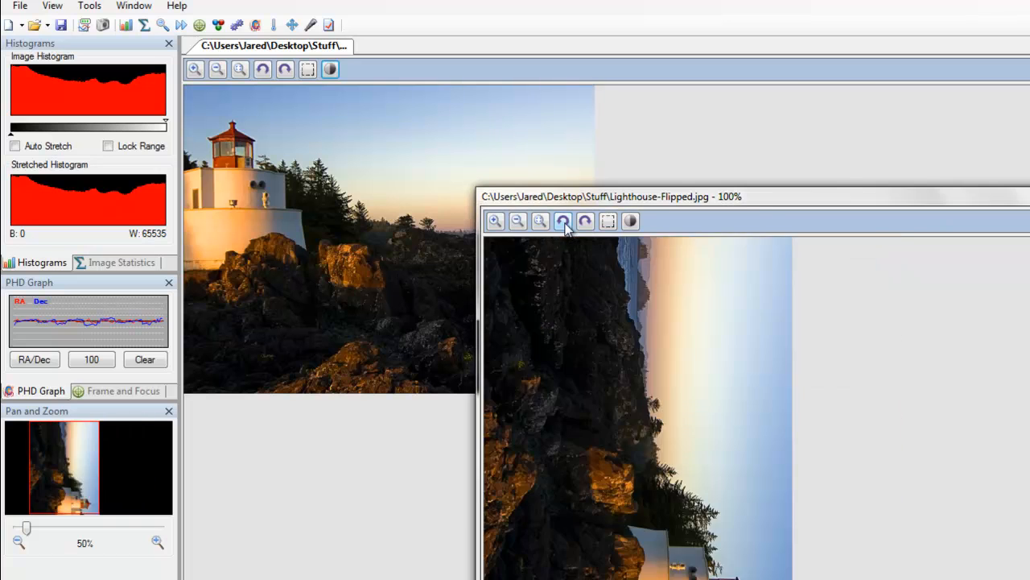
{"action": "left_click", "coordinate": [563, 221]}
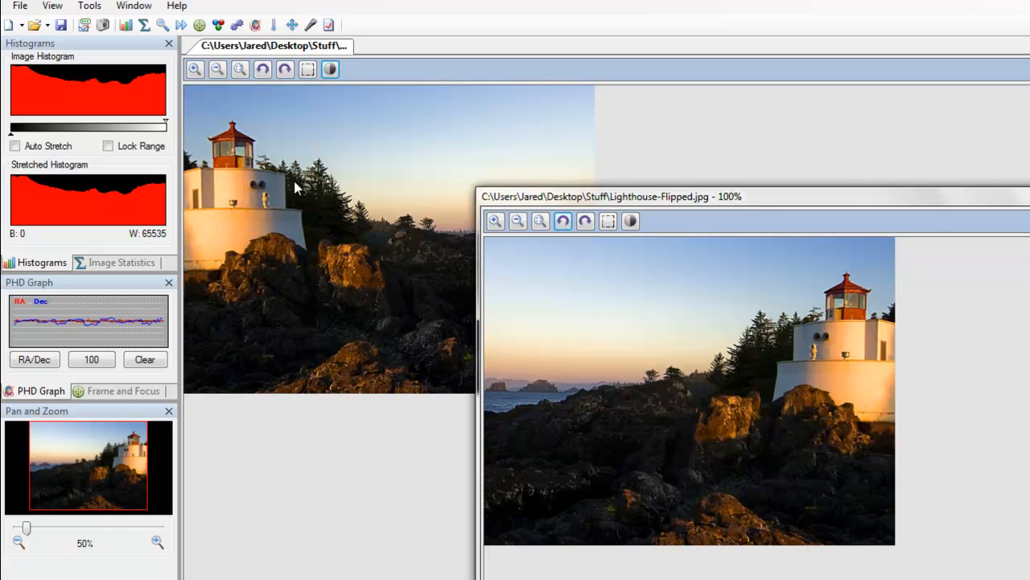
{"action": "left_click", "coordinate": [563, 221]}
{"action": "left_click", "coordinate": [563, 222]}
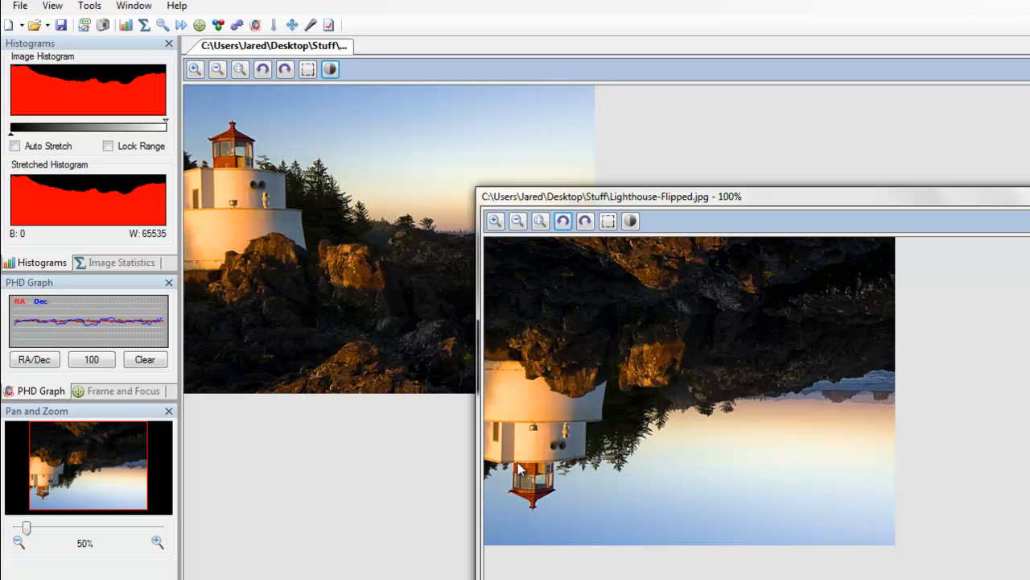
{"action": "left_click", "coordinate": [563, 221]}
{"action": "left_click", "coordinate": [562, 221]}
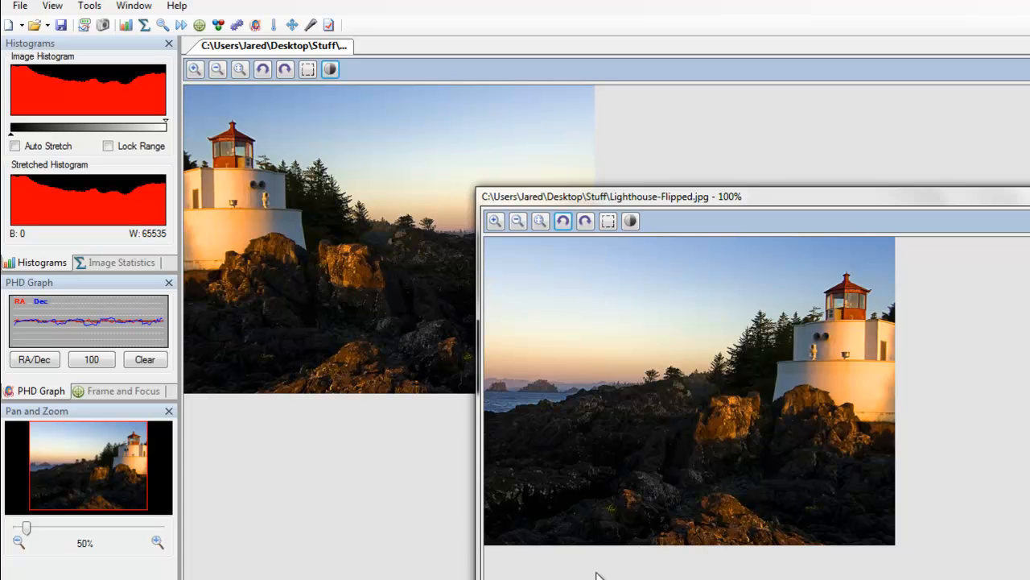
{"action": "left_click", "coordinate": [563, 220]}
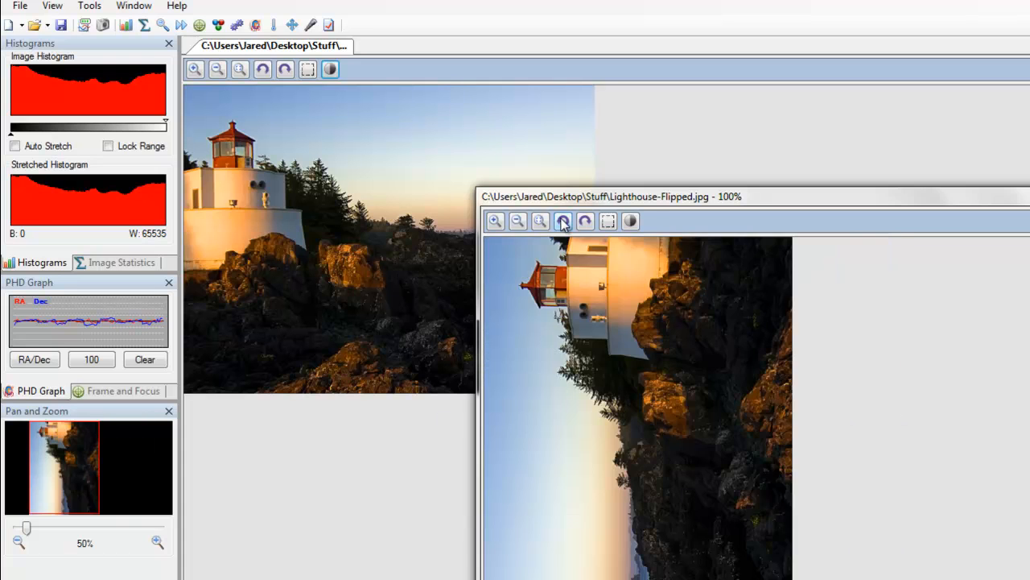
{"action": "left_click", "coordinate": [563, 221]}
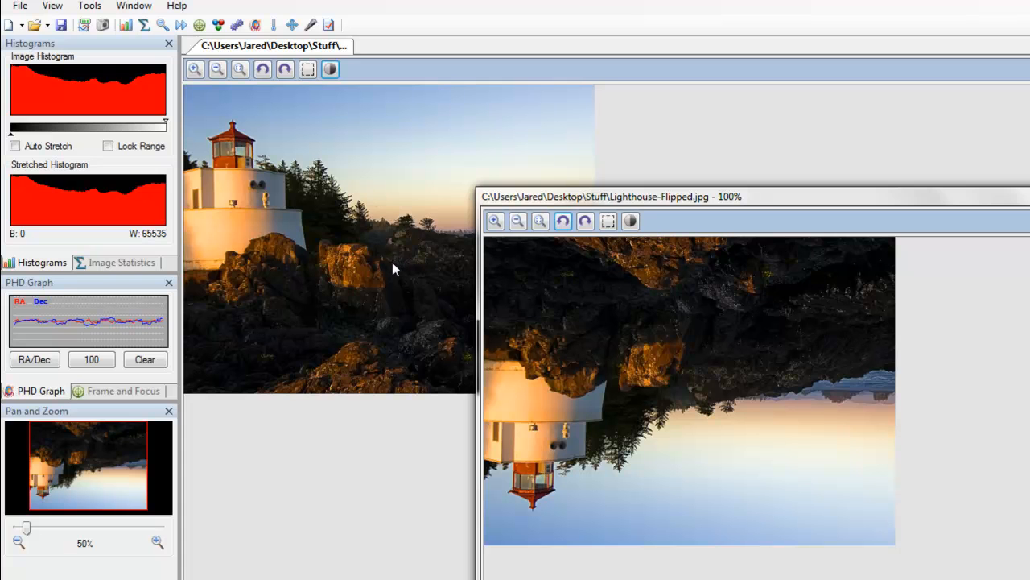
Step: Check the telescope's current, focus and target positions in the control panel and return to the plate solve settings
{"action": "left_click", "coordinate": [103, 25]}
{"action": "left_click", "coordinate": [715, 440]}
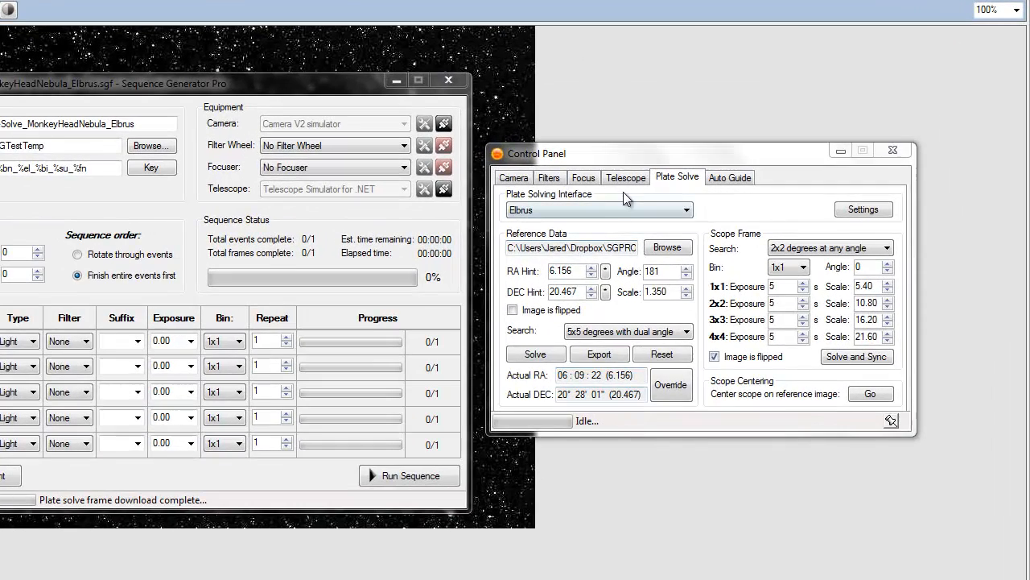
{"action": "left_click", "coordinate": [625, 179]}
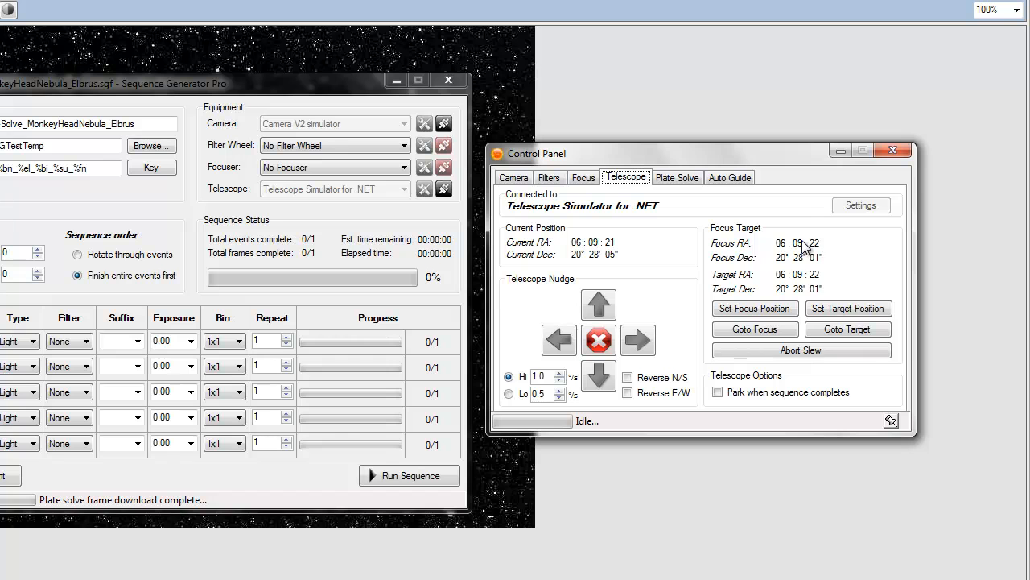
{"action": "left_click", "coordinate": [677, 184]}
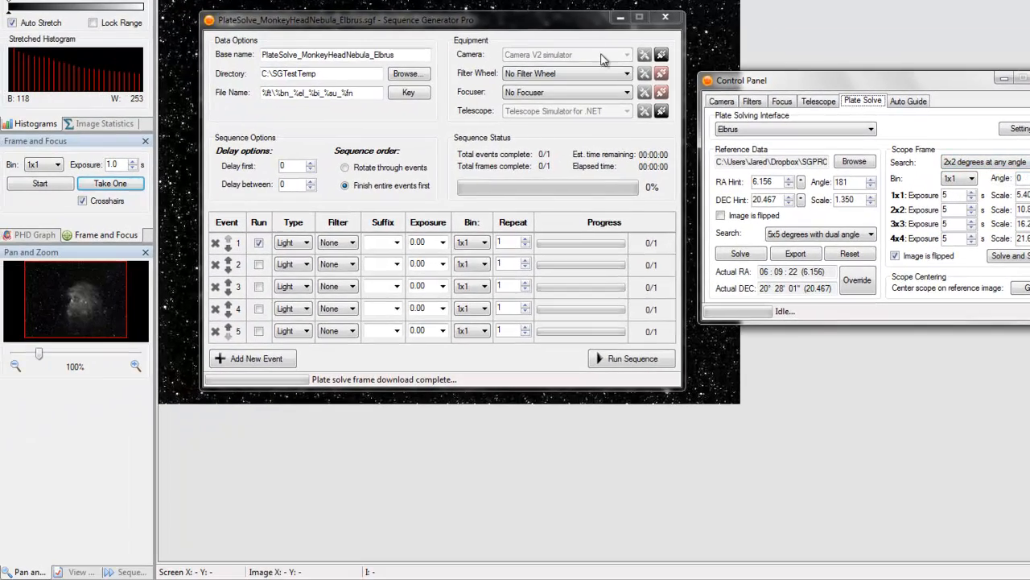
Step: Move the sequence window aside to examine the nebula image behind it, and move the window back
{"action": "left_click_drag", "start_coordinate": [502, 44], "coordinate": [599, 402]}
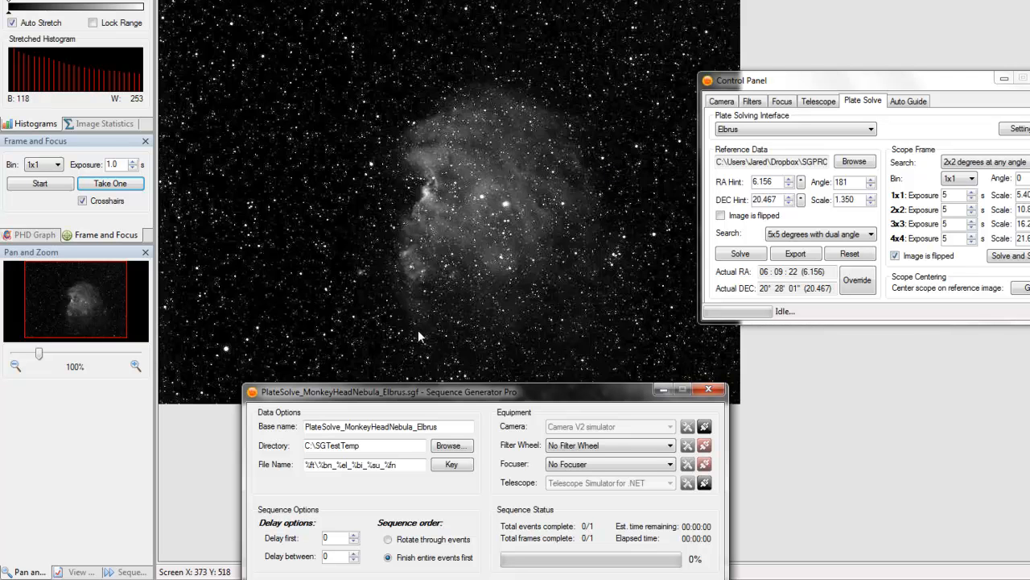
{"action": "left_click_drag", "start_coordinate": [503, 396], "coordinate": [449, 12]}
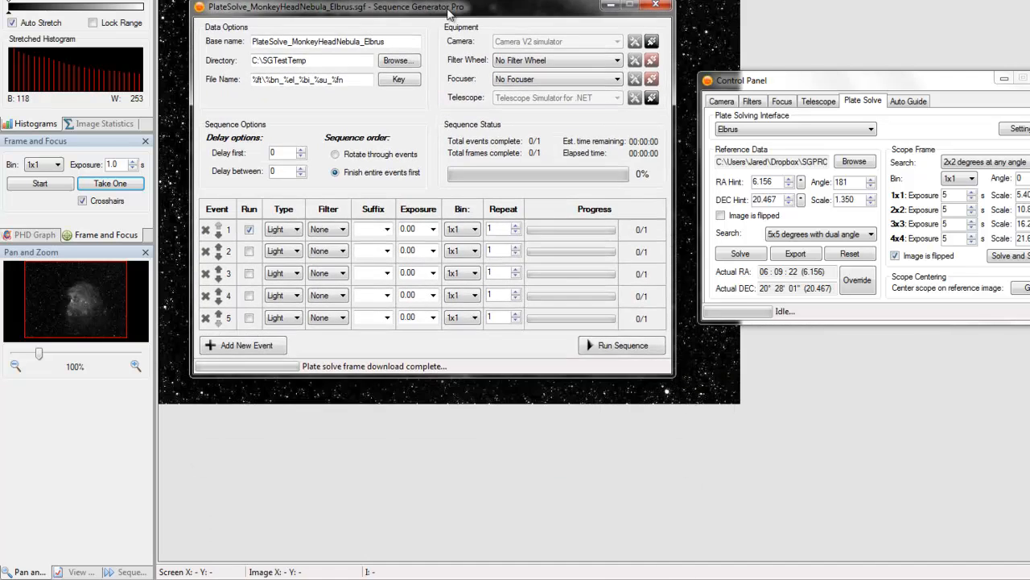
{"action": "mouse_move", "coordinate": [552, 13]}
{"action": "left_mouse_down"}
{"action": "mouse_move", "coordinate": [549, 107]}
{"action": "mouse_move", "coordinate": [549, 24]}
{"action": "left_mouse_up"}
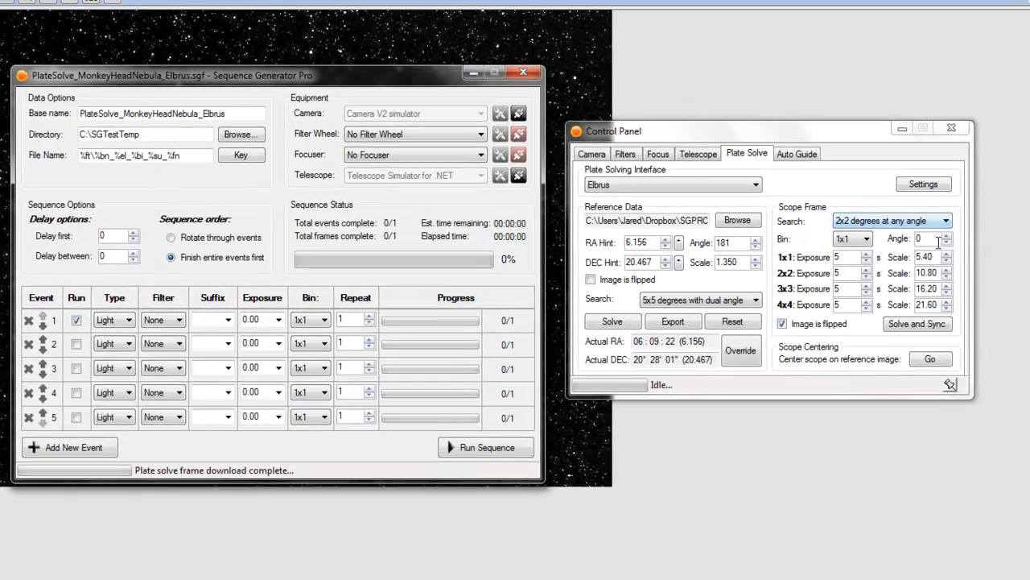
Step: Solve and sync the scope frame with a 5x5 degrees dual angle search, angle 180 and 1 s 1x1 exposure, and dismiss the result
{"action": "left_click_drag", "start_coordinate": [1028, 178], "coordinate": [995, 179]}
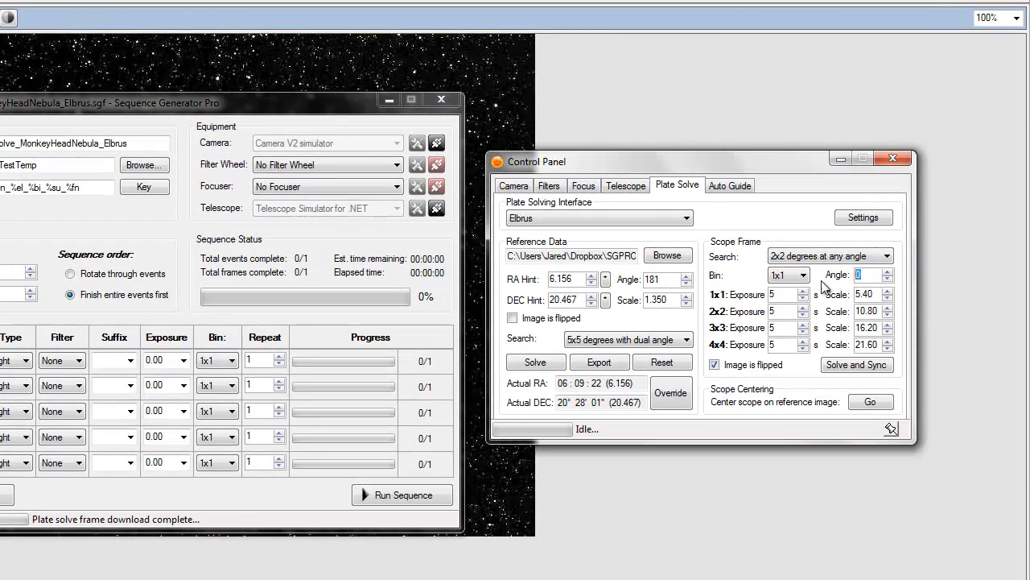
{"action": "double_click", "coordinate": [656, 279]}
{"action": "double_click", "coordinate": [869, 275]}
{"action": "left_click", "coordinate": [869, 275]}
{"action": "key", "text": "Tab"}
{"action": "left_click", "coordinate": [858, 370]}
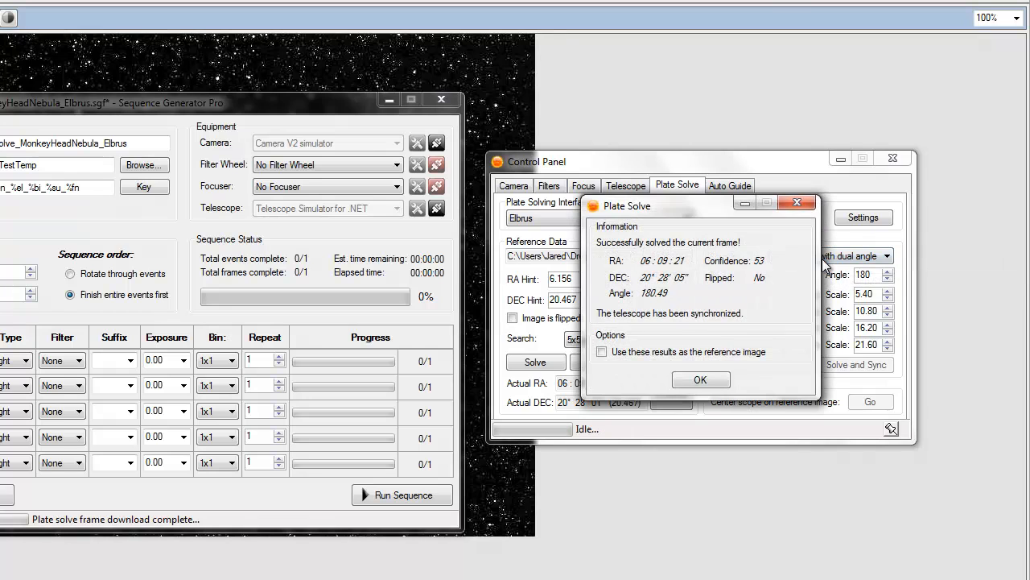
{"action": "left_click_drag", "start_coordinate": [706, 204], "coordinate": [658, 200]}
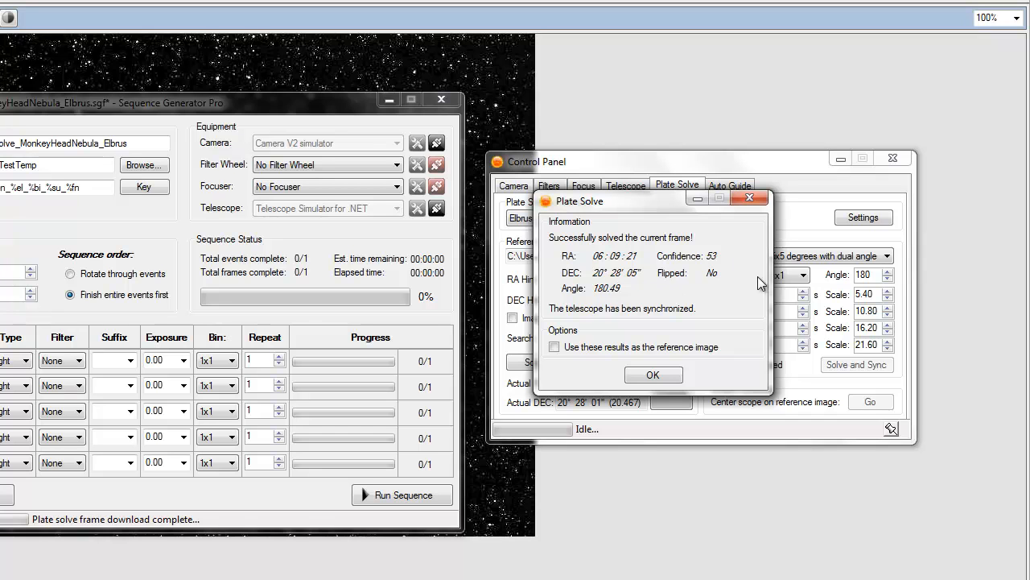
{"action": "left_click", "coordinate": [654, 377]}
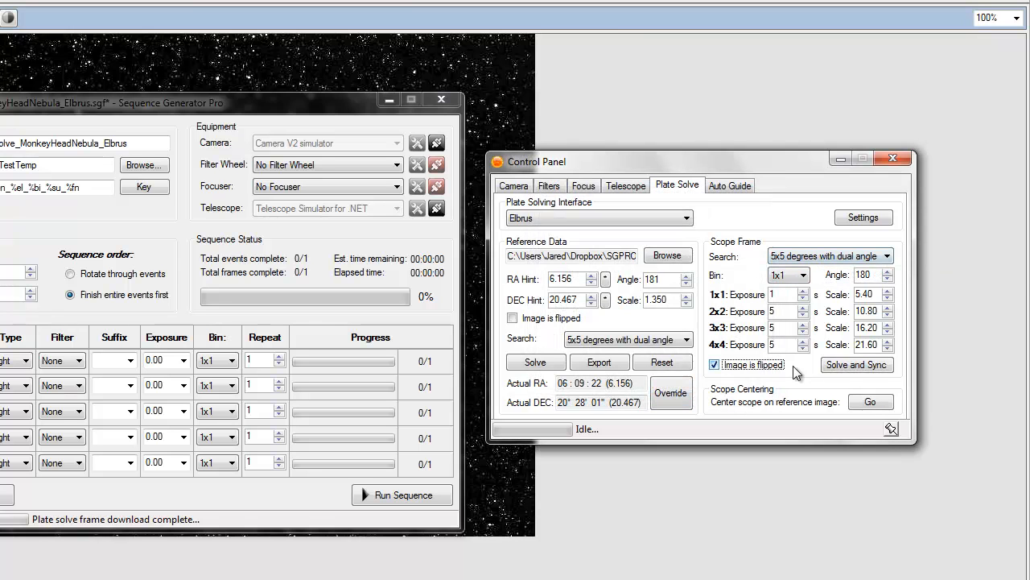
Step: Run the scope frame's Solve and Sync once more and dismiss its result without using it as the reference image
{"action": "left_click", "coordinate": [860, 369]}
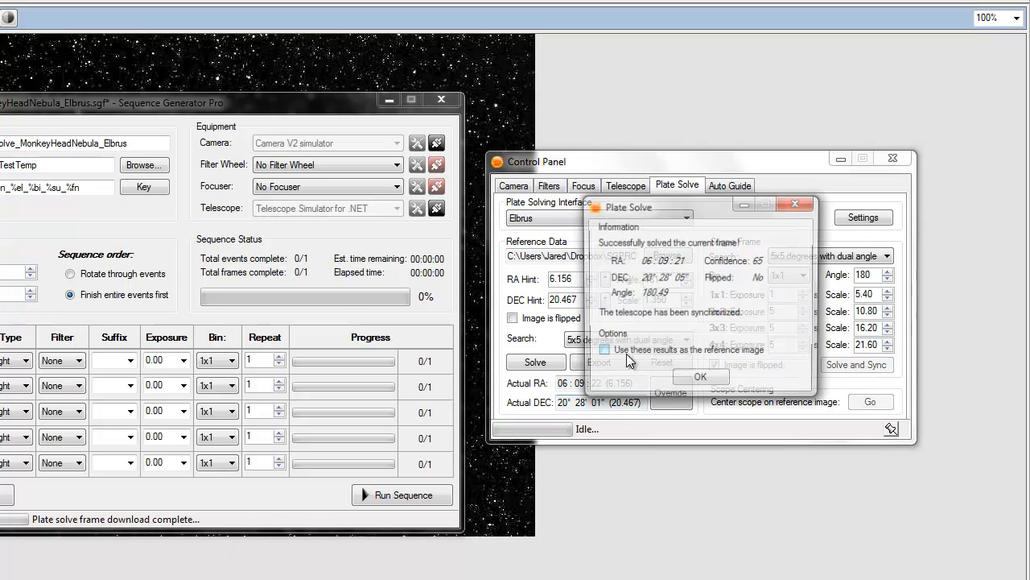
{"action": "left_click_drag", "start_coordinate": [697, 207], "coordinate": [617, 194]}
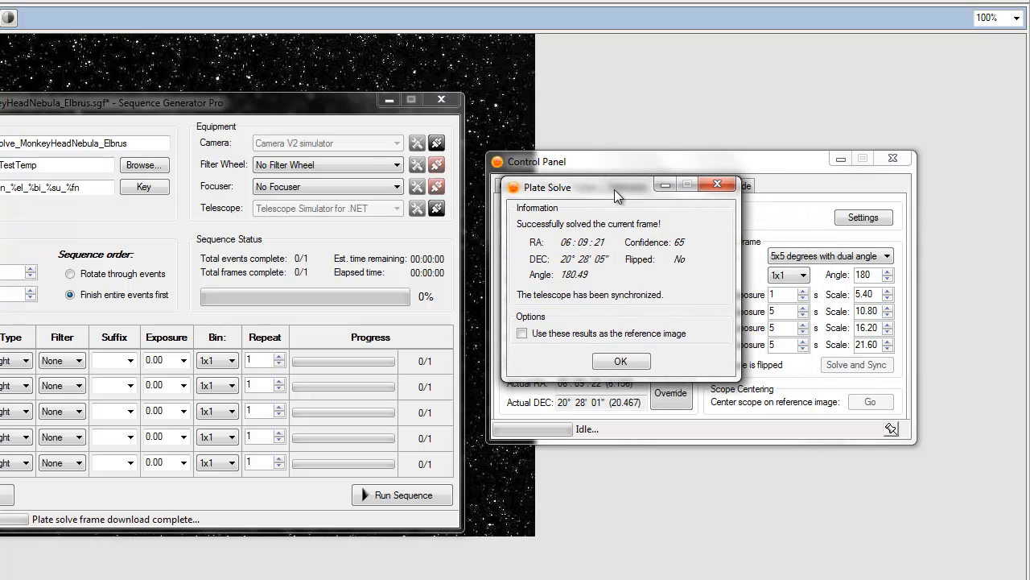
{"action": "left_click", "coordinate": [627, 364]}
Step: Review the scope frame's available search modes and its angle entry
{"action": "left_click", "coordinate": [831, 258]}
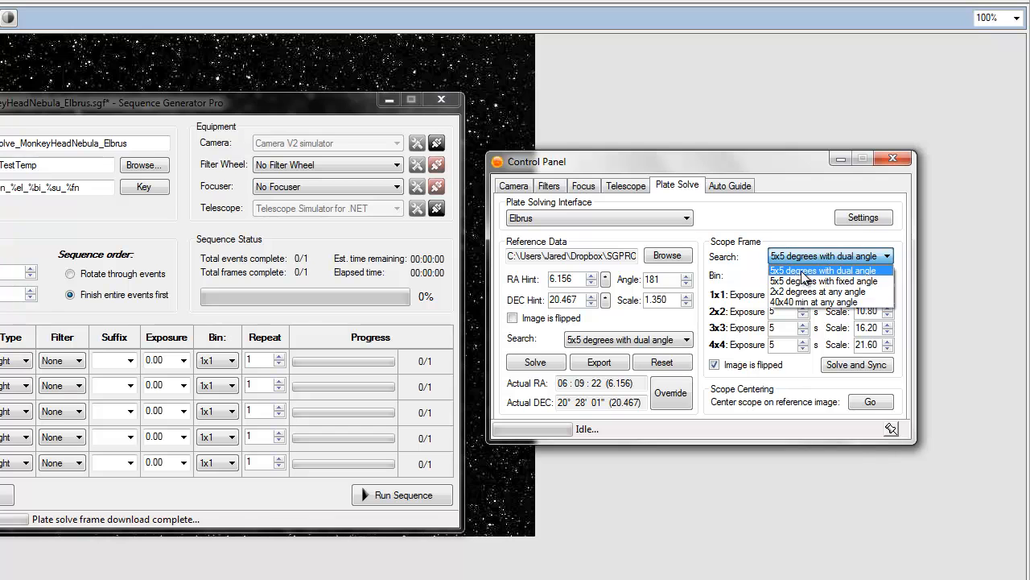
{"action": "left_click", "coordinate": [769, 231]}
{"action": "double_click", "coordinate": [870, 274]}
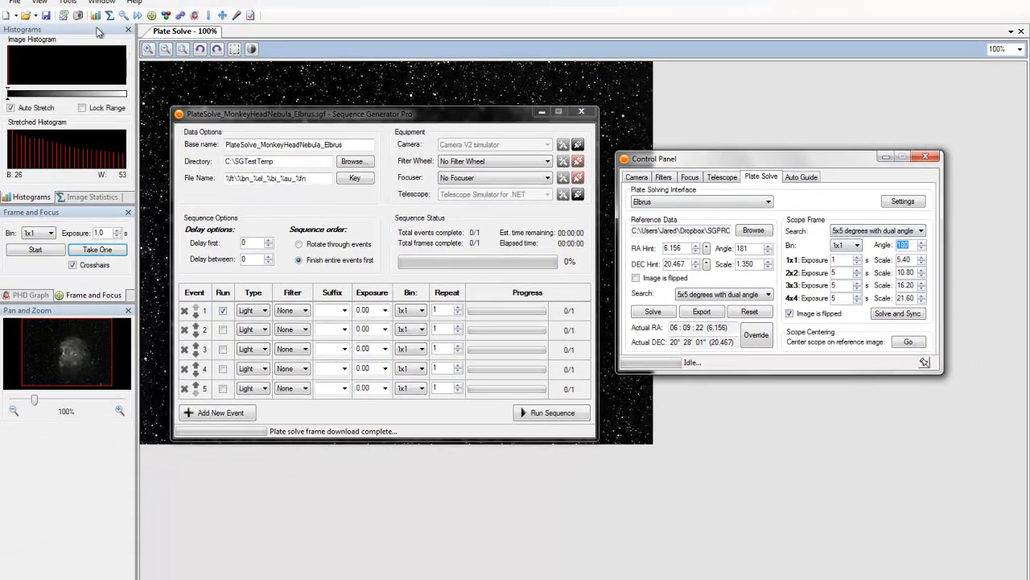
Step: Load the AT106LE+LRGB equipment profile and set its Elbrus plate solve search to 5x5 degrees with dual angle at angle 180
{"action": "left_click", "coordinate": [69, 4]}
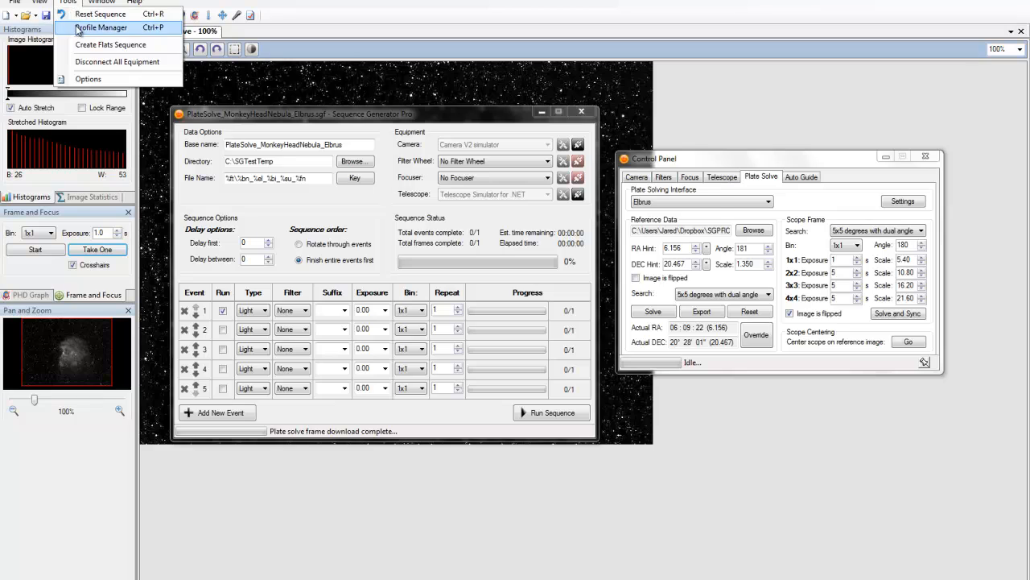
{"action": "left_click", "coordinate": [85, 27]}
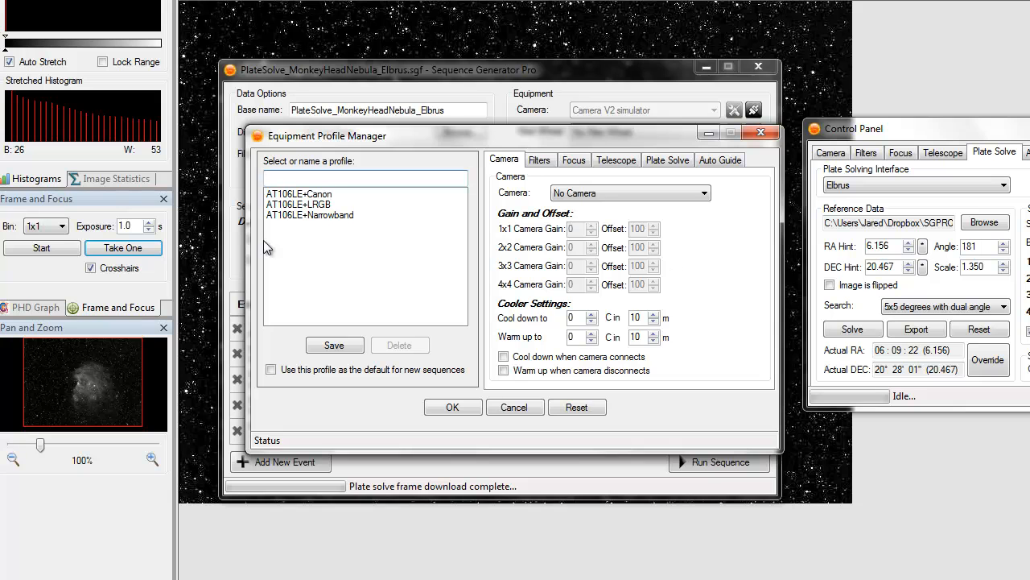
{"action": "left_click", "coordinate": [322, 205]}
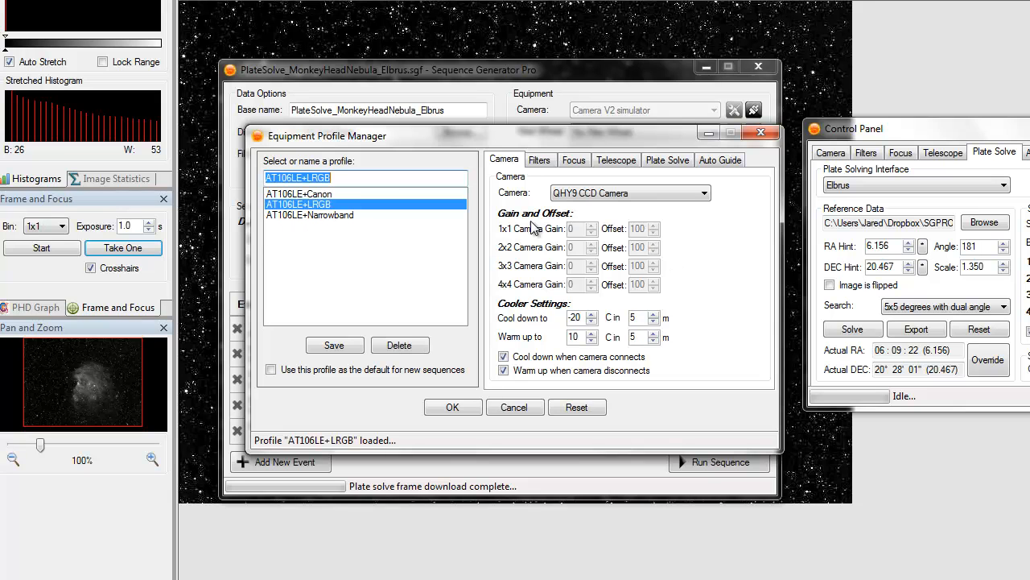
{"action": "left_click", "coordinate": [668, 160]}
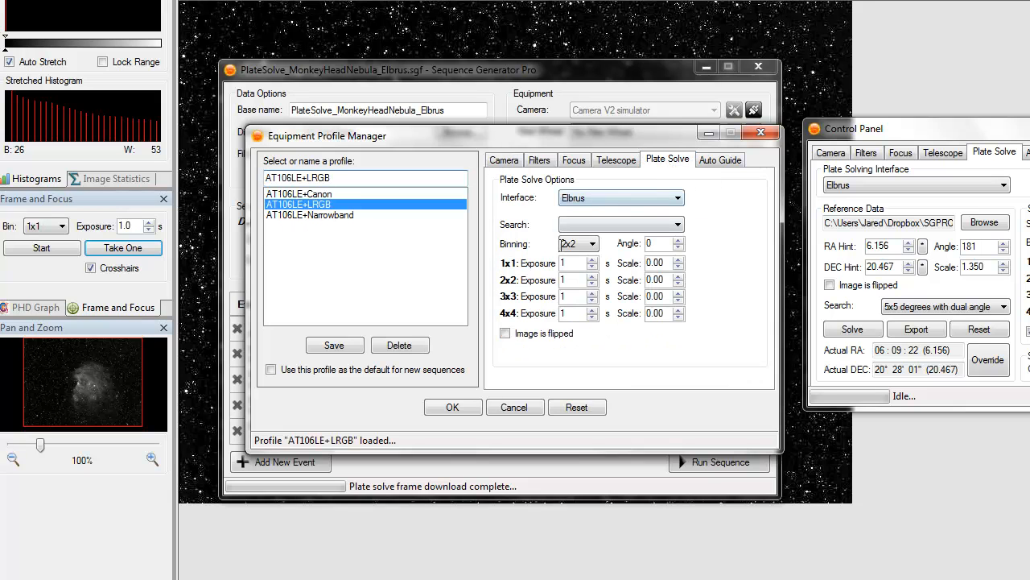
{"action": "left_click", "coordinate": [660, 228]}
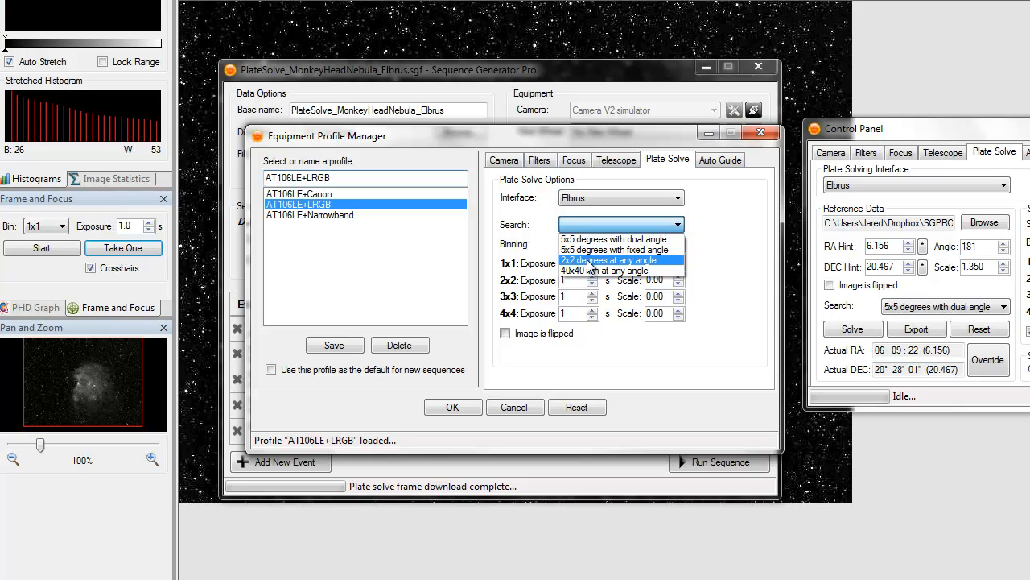
{"action": "left_click", "coordinate": [607, 240]}
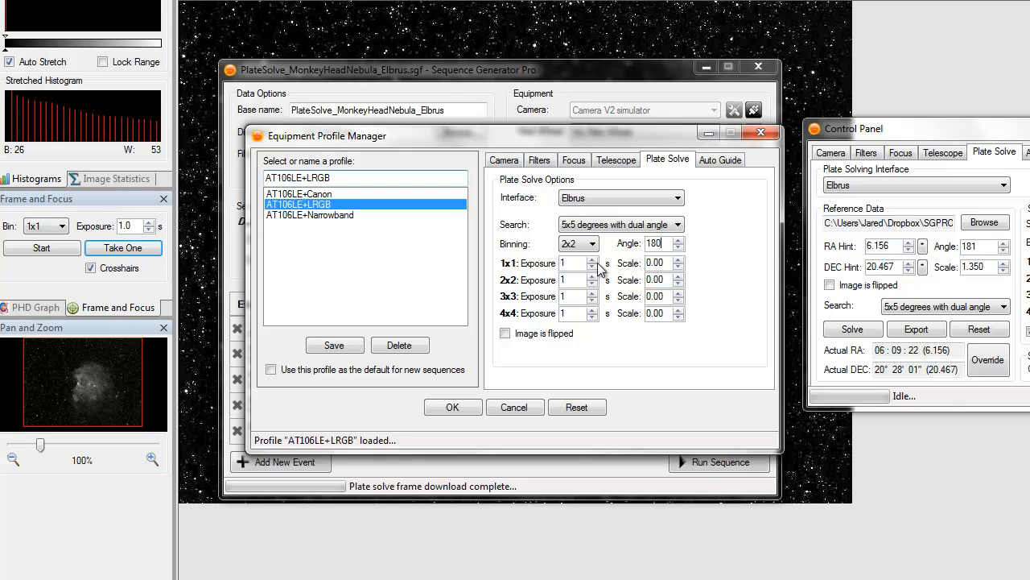
Step: Set the profile's plate solve scales to 5.40 for 1x1, 10.80 for 2x2, 16.20 for 3x3 and 21.60 for 4x4
{"action": "key", "text": "Tab"}
{"action": "type", "text": "5.40"}
{"action": "left_click", "coordinate": [650, 282]}
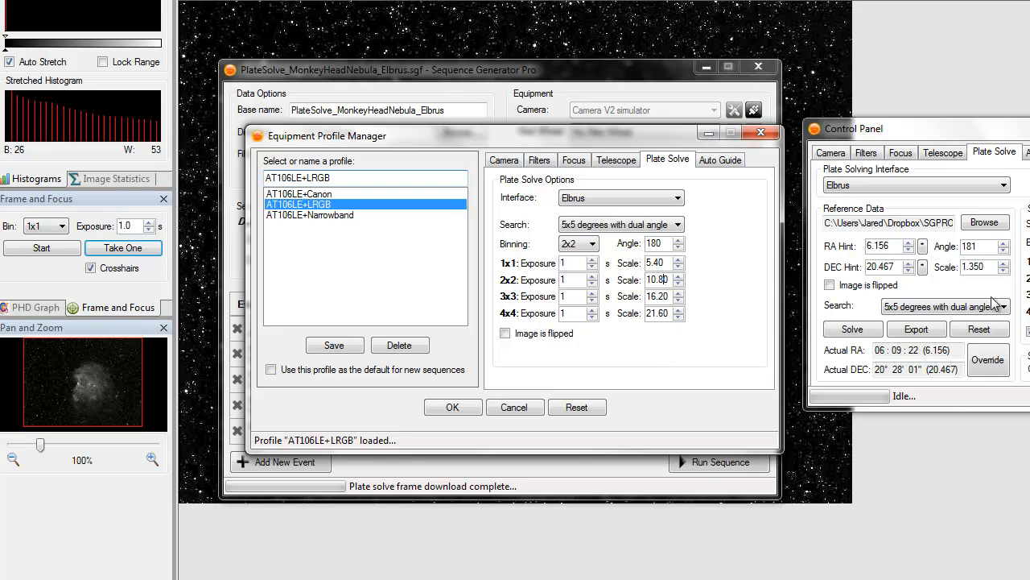
Step: Mark the profile's plate solve image as flipped and save the settings over the existing AT106LE+LRGB profile
{"action": "left_click", "coordinate": [529, 338]}
{"action": "left_click", "coordinate": [339, 346]}
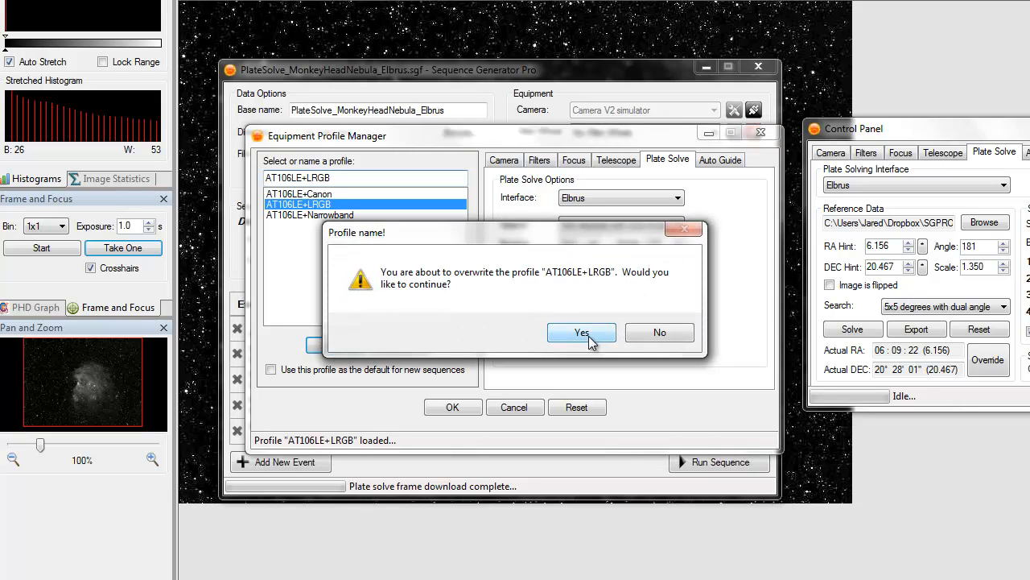
{"action": "left_click", "coordinate": [583, 332]}
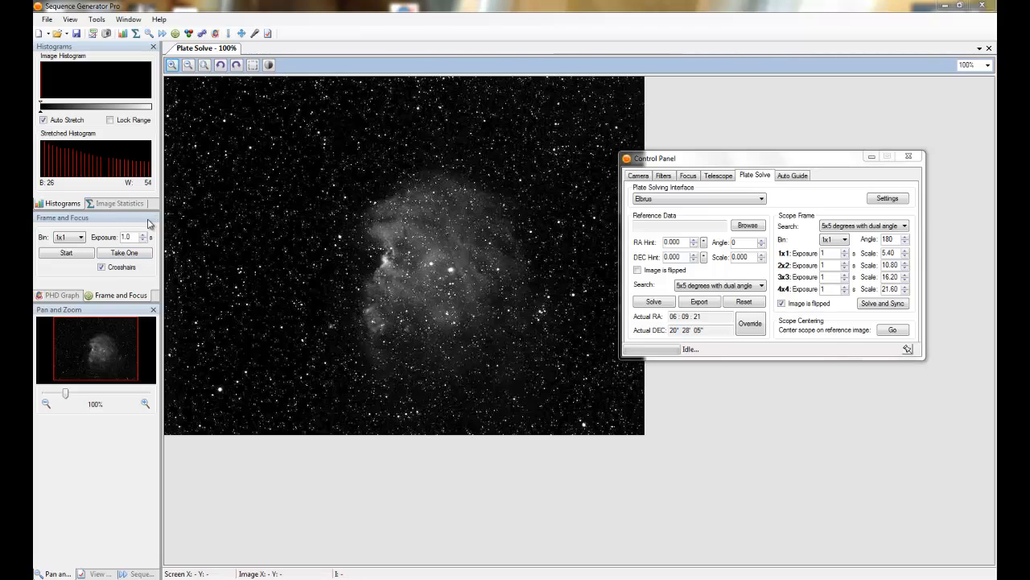
Step: Check the nebula's framing with 1 s 1x1 Frame and Focus exposures, and solve and sync the scope frame, using the results as the reference image
{"action": "left_click", "coordinate": [66, 252]}
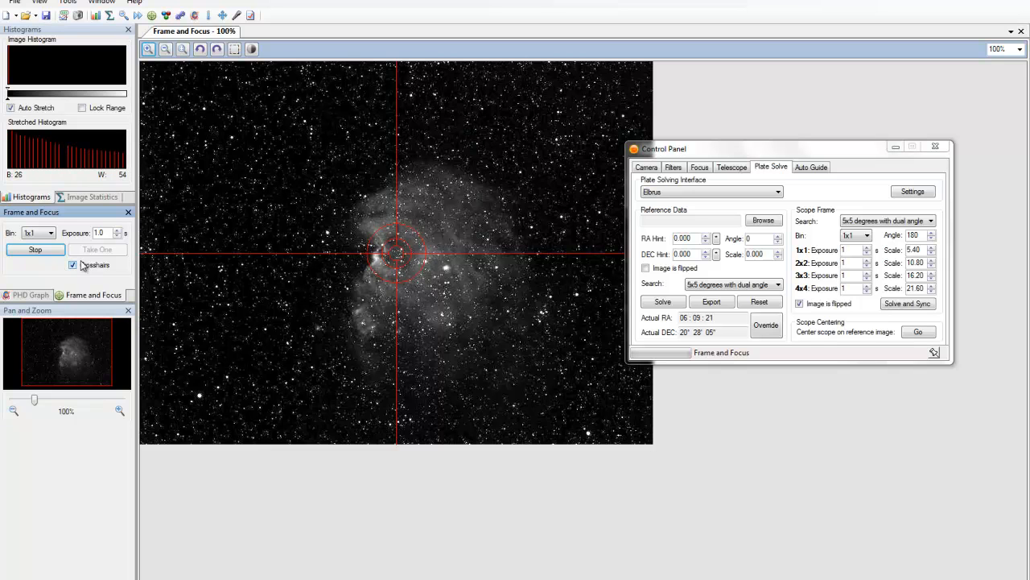
{"action": "left_click", "coordinate": [36, 250]}
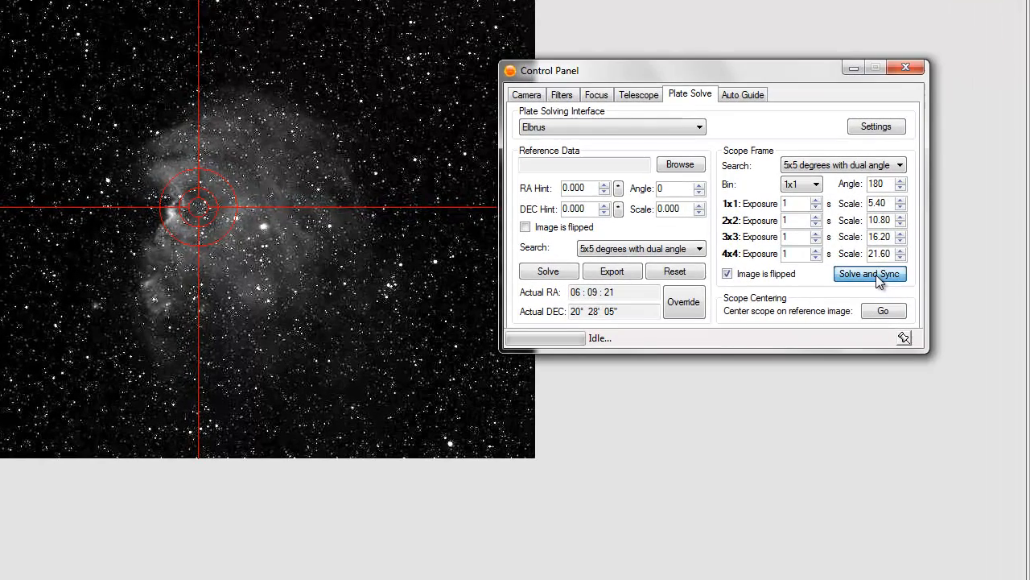
{"action": "left_click", "coordinate": [914, 306]}
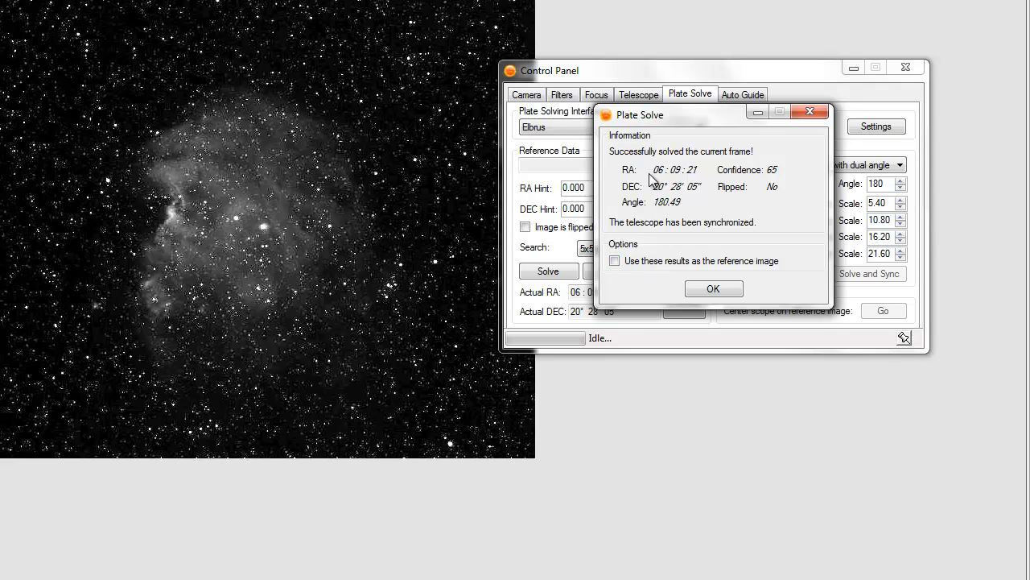
{"action": "left_click", "coordinate": [616, 263]}
{"action": "left_click_drag", "start_coordinate": [703, 124], "coordinate": [777, 115]}
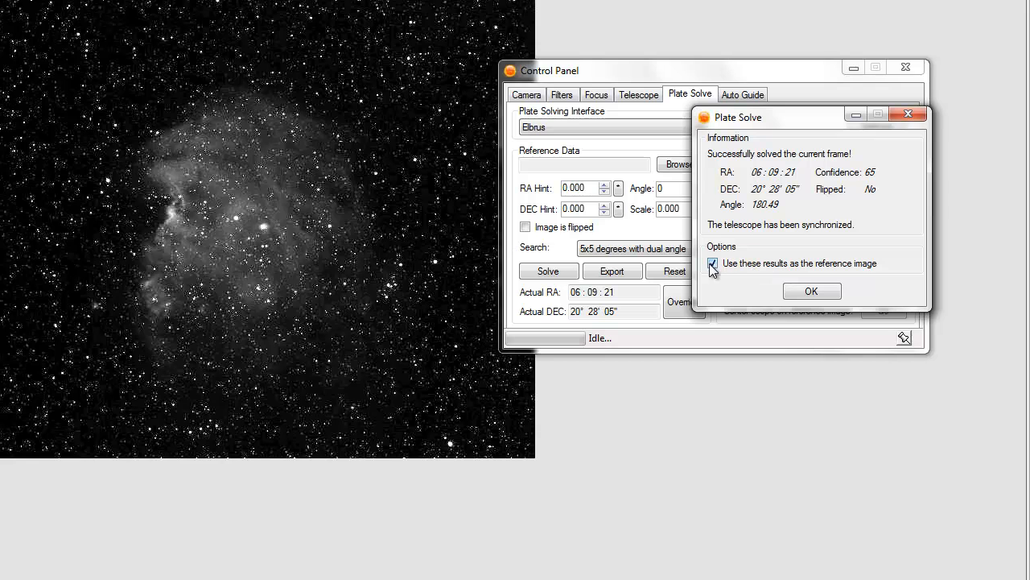
{"action": "left_click", "coordinate": [811, 291]}
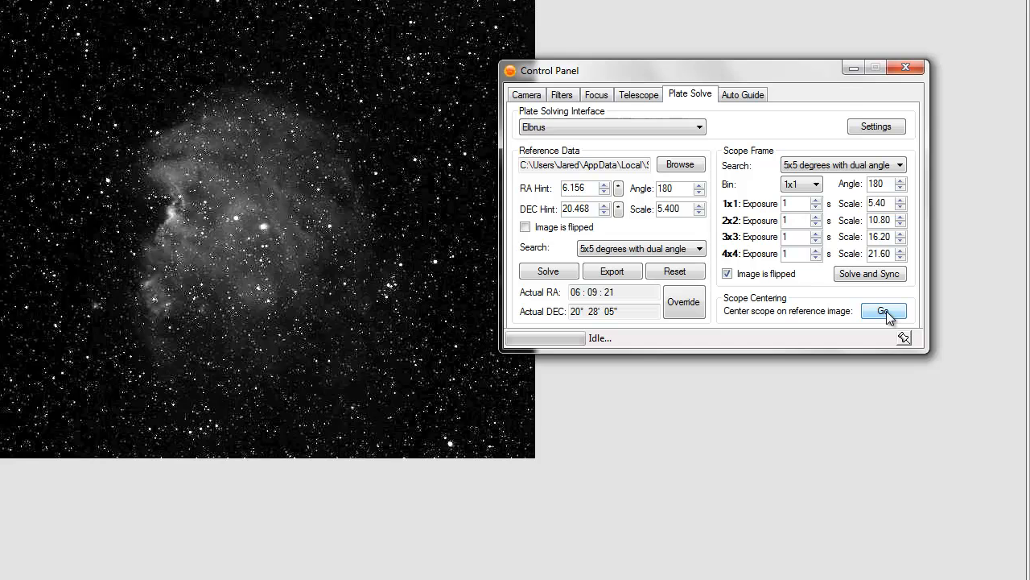
Step: Center the scope on the reference image and move the centering report aside to uncover the plate solve settings
{"action": "left_click", "coordinate": [885, 312]}
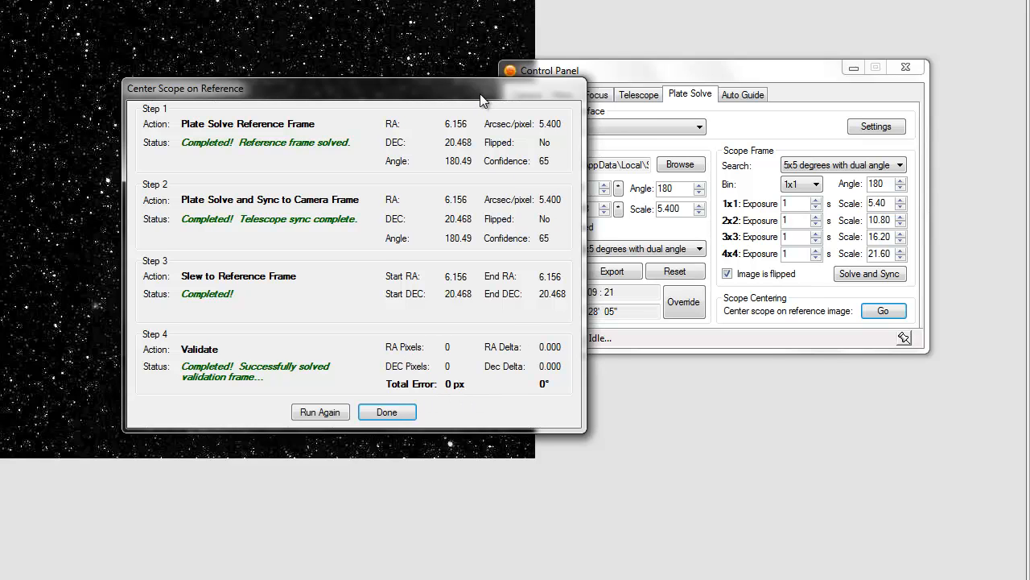
{"action": "left_click_drag", "start_coordinate": [480, 100], "coordinate": [352, 102]}
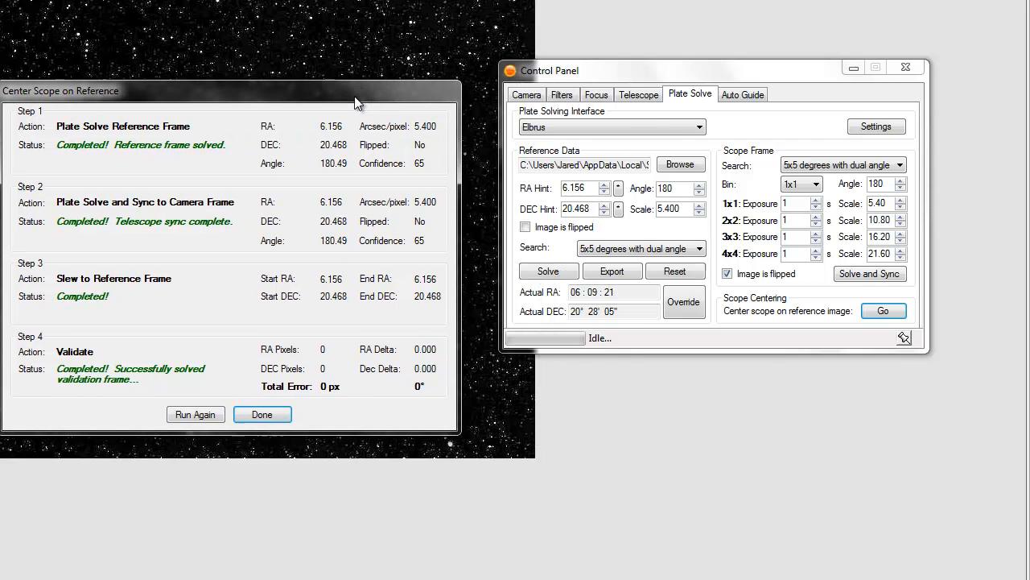